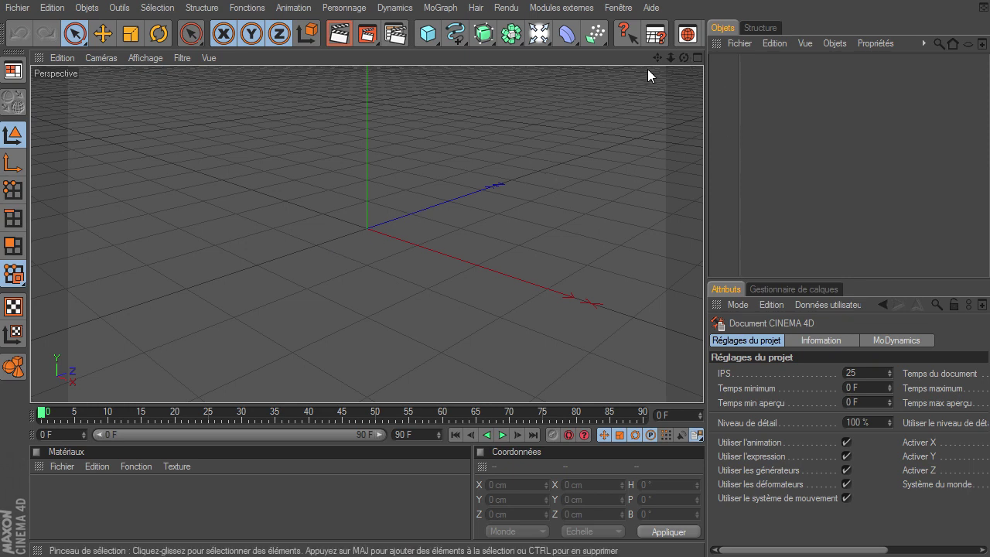
# Add a Cylindre, give it a 150 cm radius and 20 cm height, then deselect it
pyautogui.moveTo(684, 56); pyautogui.dragTo(703, 383)
pyautogui.moveTo(656, 58); pyautogui.dragTo(659, 58)
pyautogui.moveTo(703, 383); pyautogui.dragTo(703, 383)
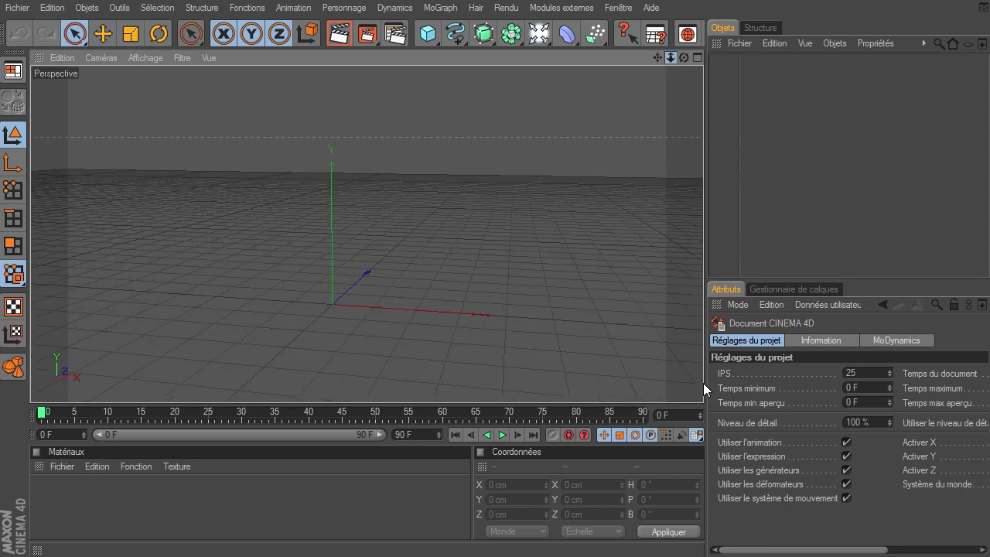
pyautogui.moveTo(682, 58); pyautogui.dragTo(705, 379)
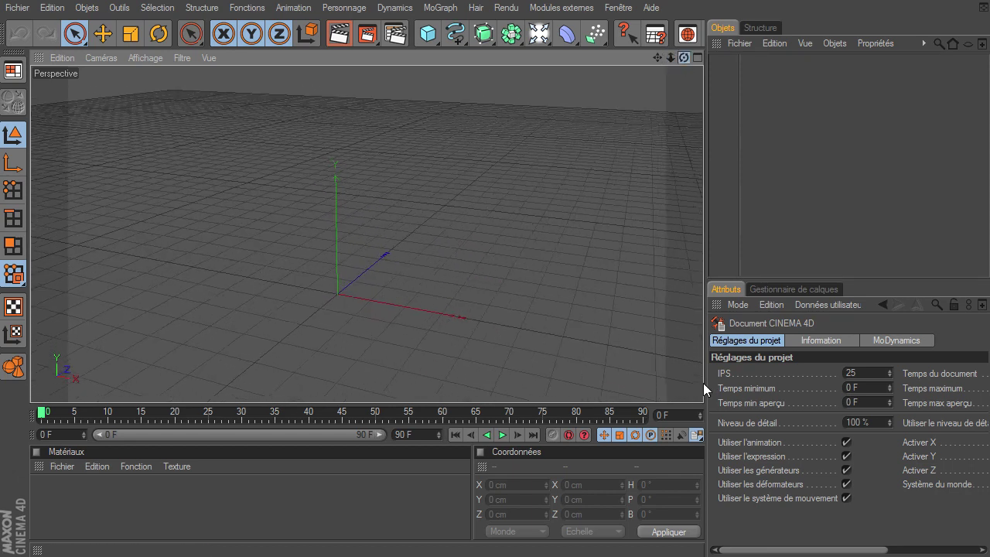
pyautogui.moveTo(428, 34)
pyautogui.mouseDown()
pyautogui.moveTo(473, 52)
pyautogui.moveTo(791, 57)
pyautogui.mouseUp()
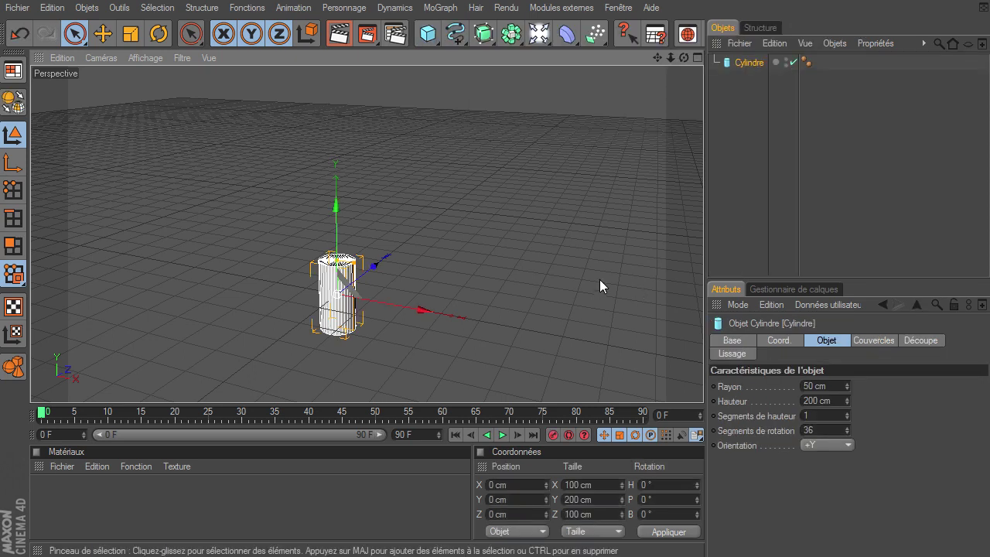
pyautogui.click(833, 385)
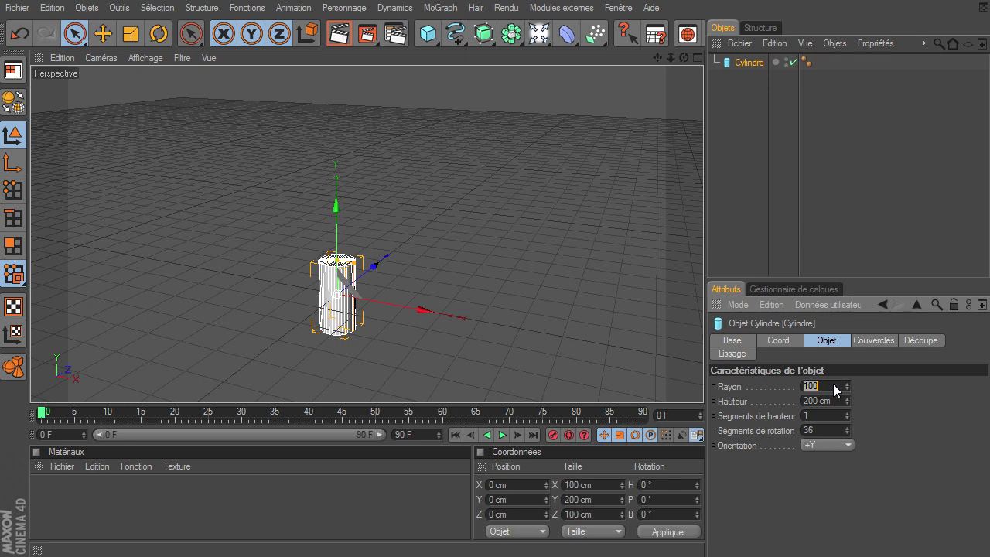
pyautogui.write('0')
pyautogui.press('Return')
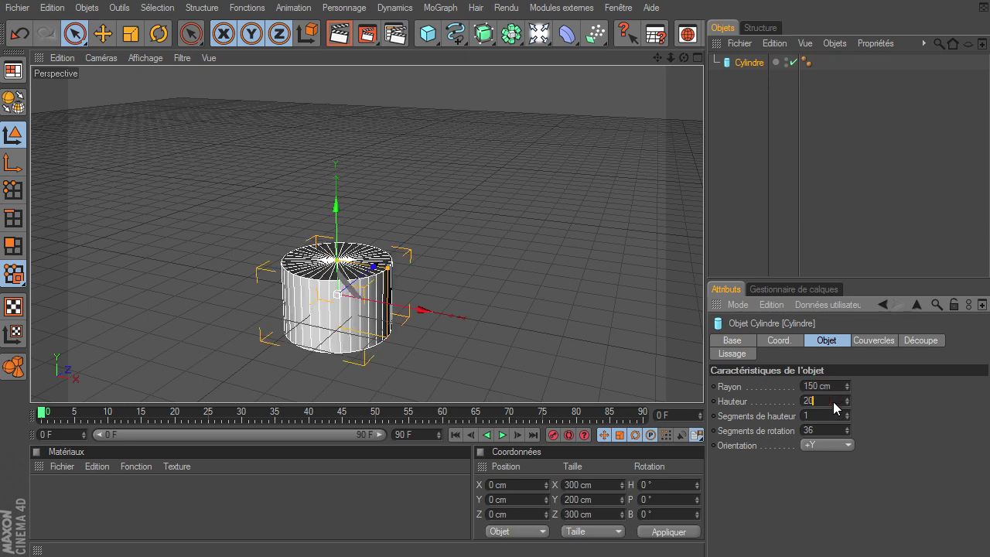
pyautogui.press('Return')
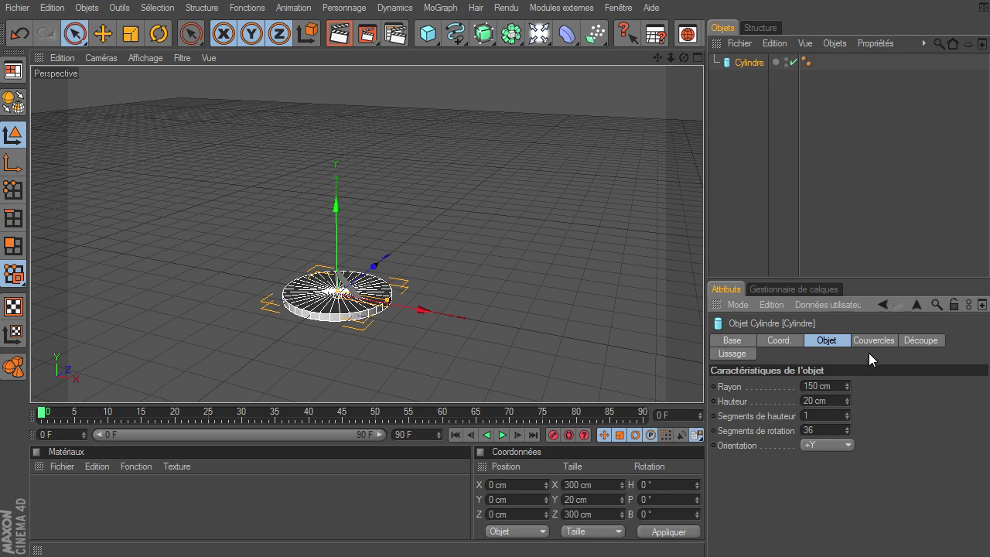
pyautogui.click(773, 235)
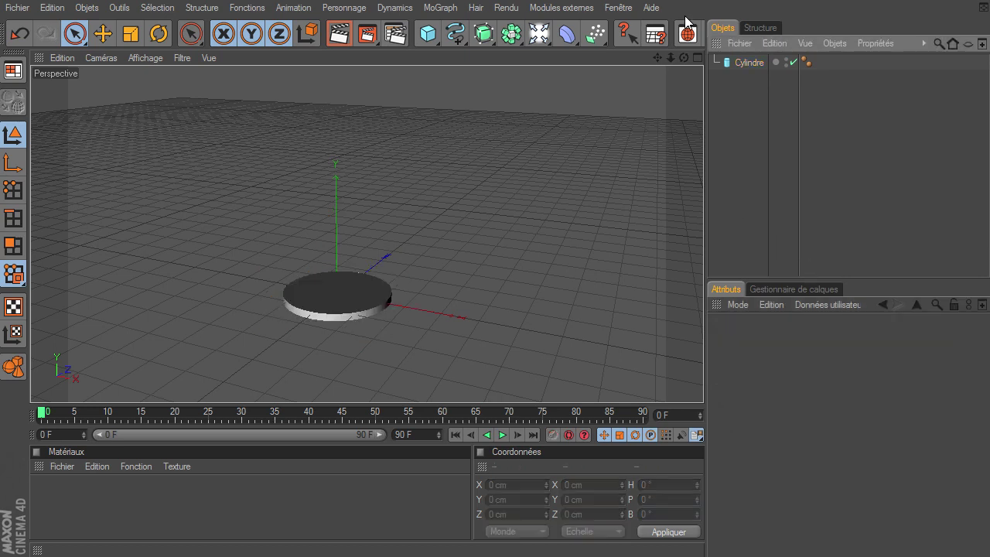
pyautogui.scroll(-3, 610, 41)
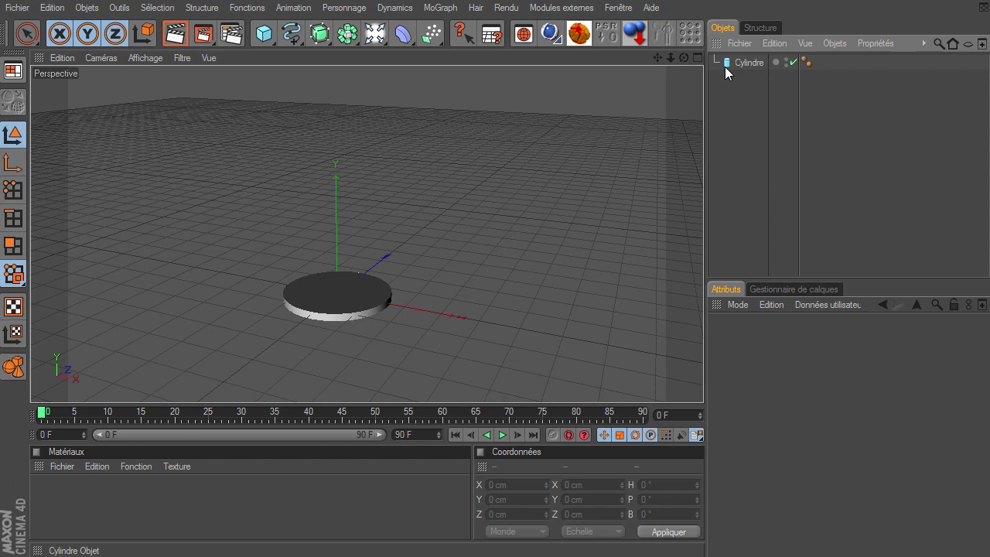
# Rest the disc on the floor and add a 40 cm-radius Sphère sitting on it
pyautogui.click(749, 62)
pyautogui.click(636, 39)
pyautogui.moveTo(267, 35); pyautogui.dragTo(419, 47)
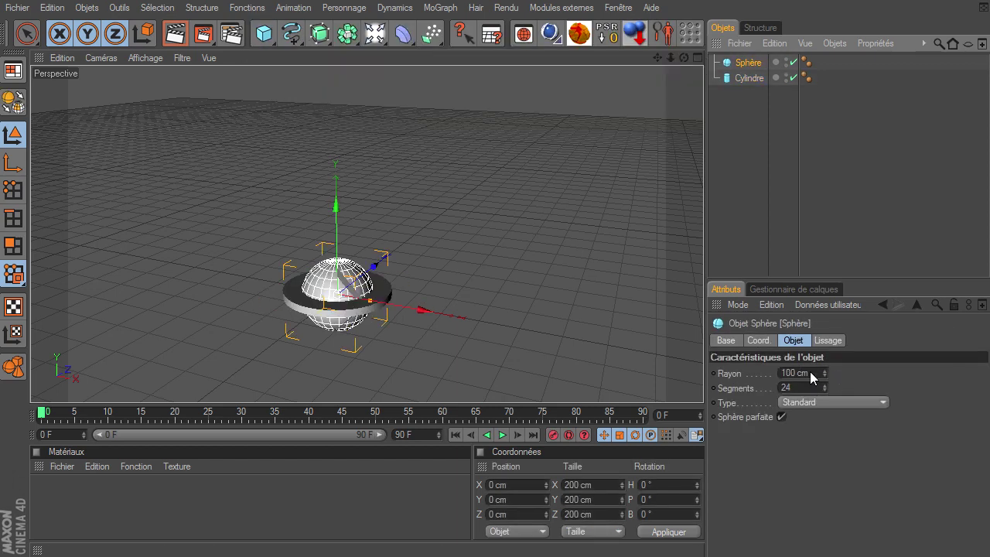
pyautogui.click(811, 373)
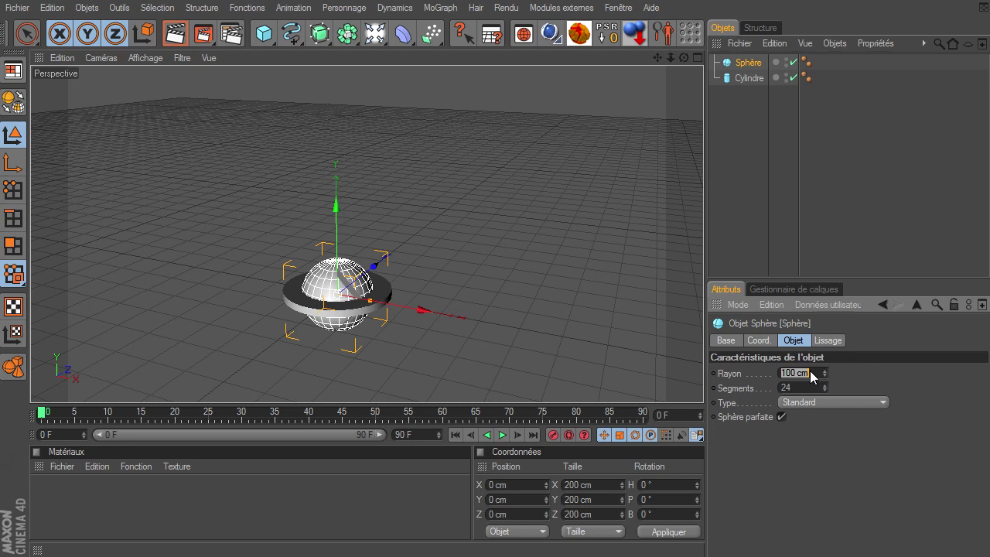
pyautogui.write('20')
pyautogui.press('Return')
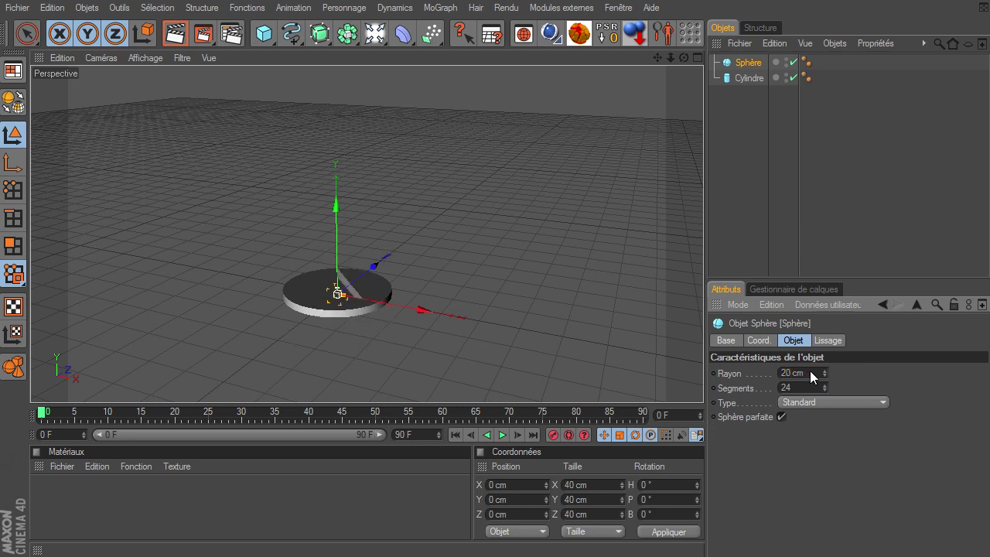
pyautogui.click(635, 39)
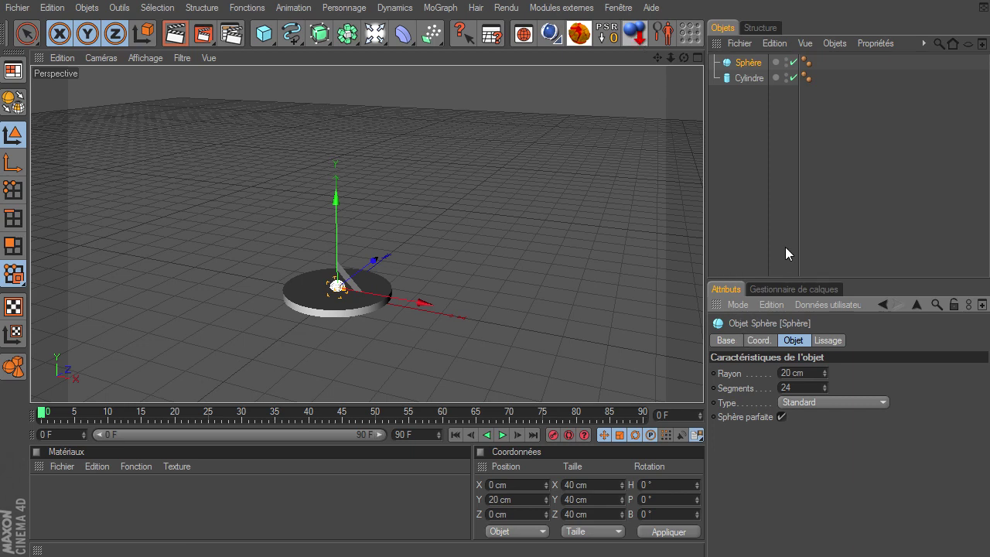
pyautogui.write('40')
pyautogui.press('Return')
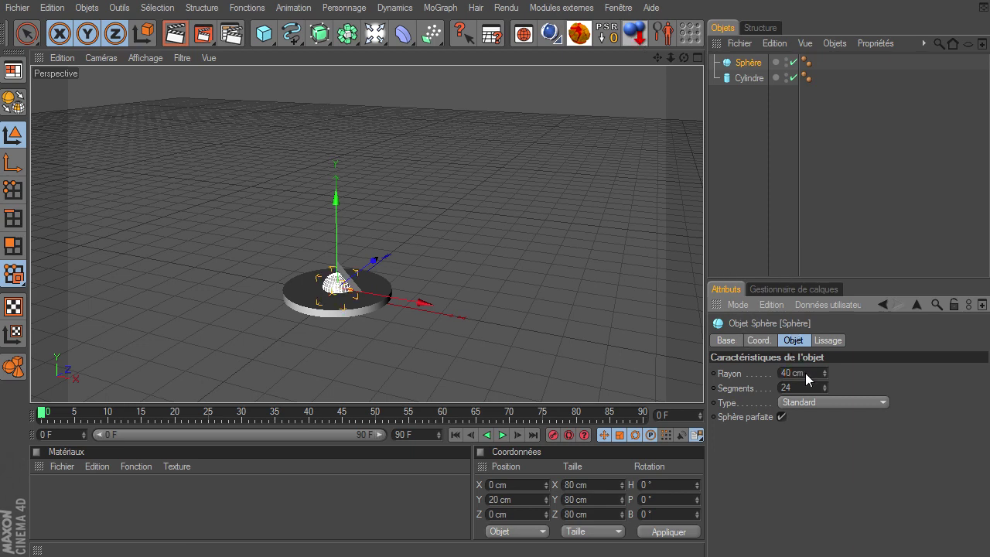
pyautogui.click(636, 34)
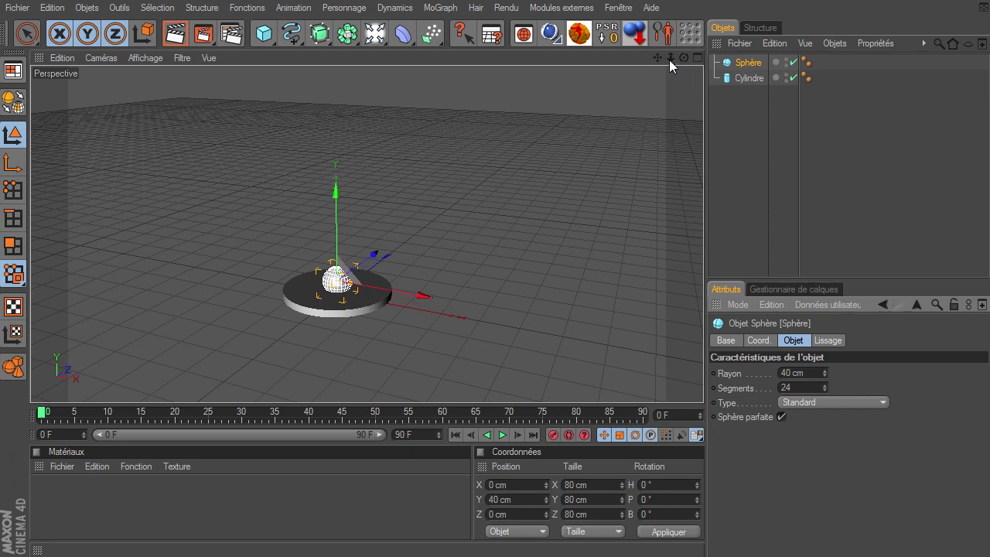
# Rename the cylinder to socle and the sphere to articulation1, listing the sphere below socle
pyautogui.click(740, 139)
pyautogui.doubleClick(745, 77)
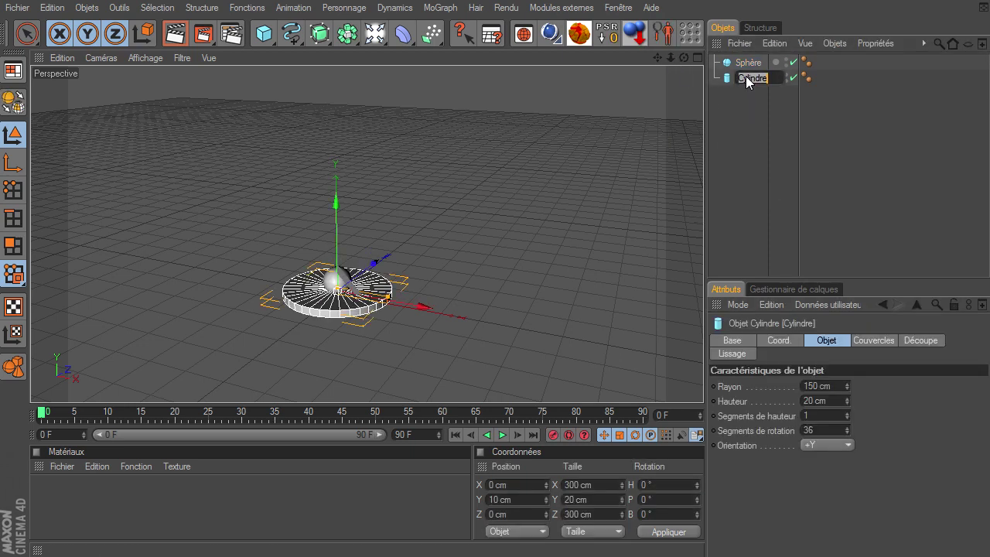
pyautogui.write('socle')
pyautogui.press('Return')
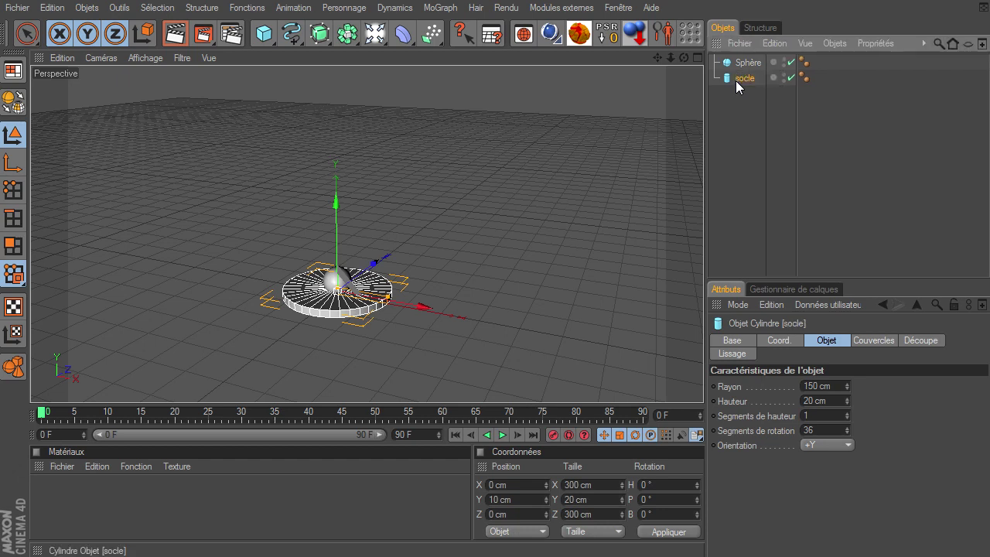
pyautogui.click(746, 63)
pyautogui.moveTo(746, 63); pyautogui.dragTo(741, 90)
pyautogui.doubleClick(741, 81)
pyautogui.write('ant')
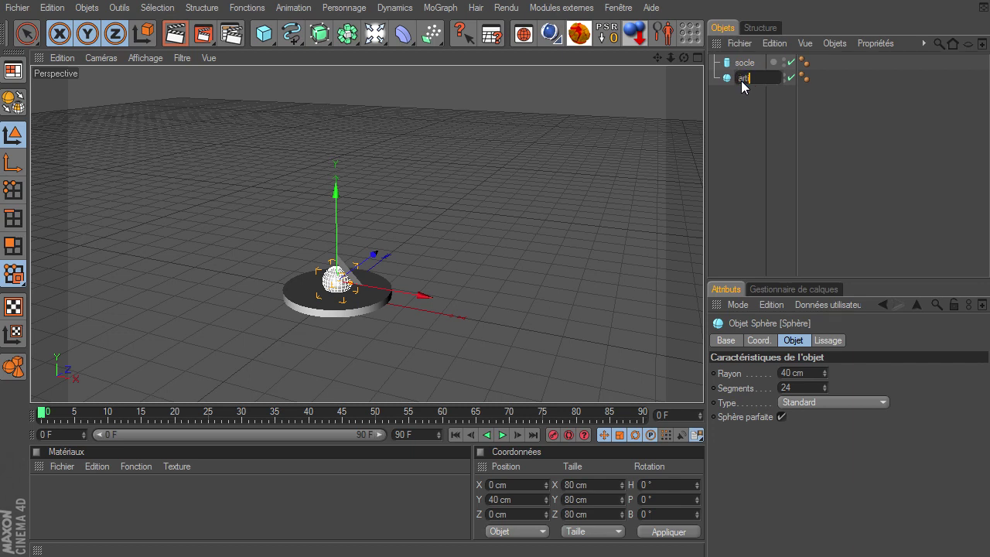
pyautogui.write('tion')
pyautogui.press('Return')
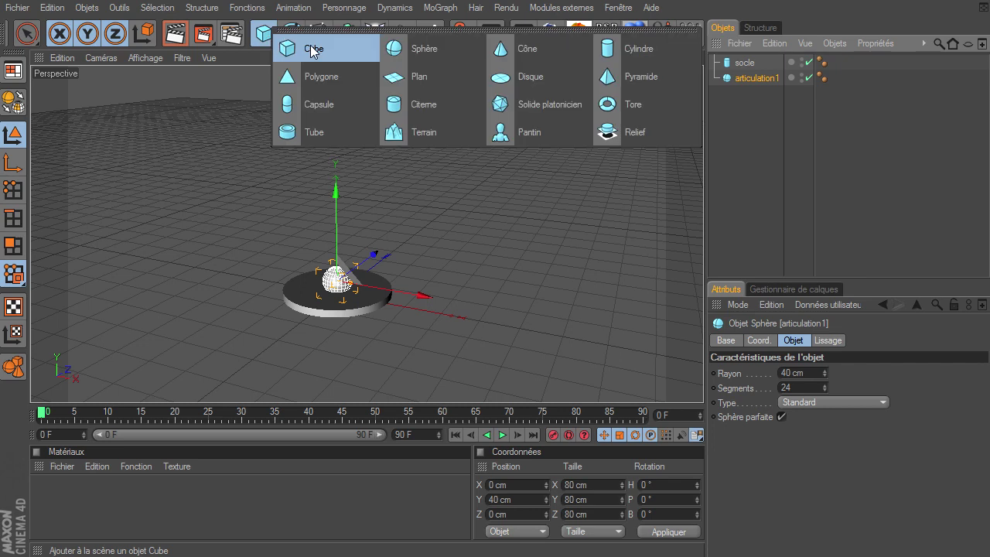
# Add a Cube sized 50 × 200 × 50 cm
pyautogui.moveTo(267, 36); pyautogui.dragTo(312, 44)
pyautogui.click(790, 376)
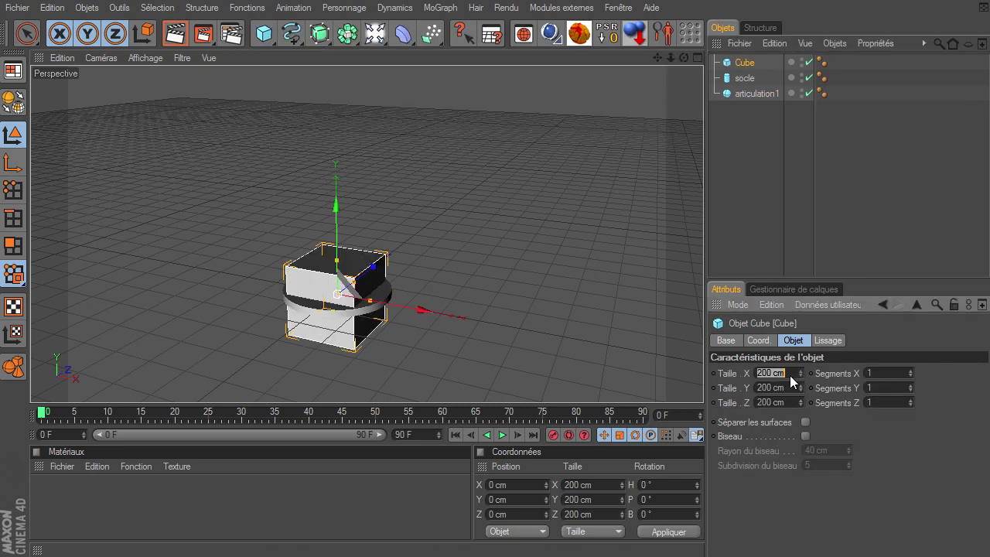
pyautogui.write('0')
pyautogui.press('Return')
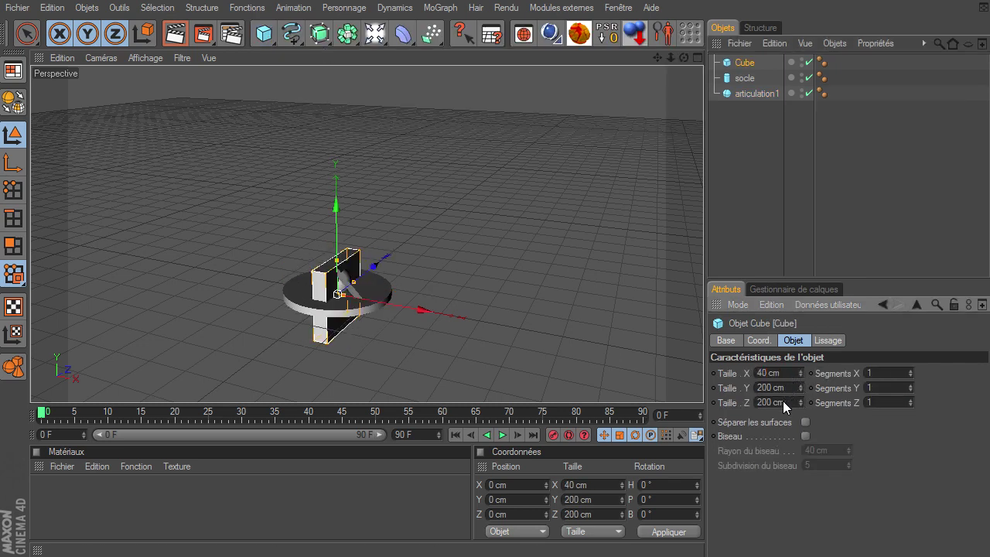
pyautogui.write('40')
pyautogui.press('Return')
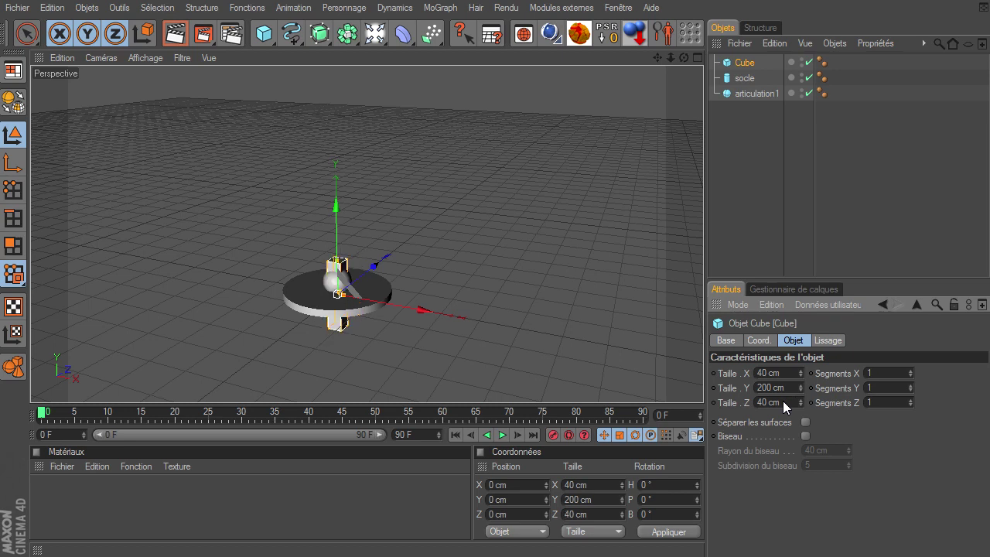
pyautogui.write('50')
pyautogui.press('Return')
pyautogui.click(772, 402)
pyautogui.write('50')
pyautogui.press('Return')
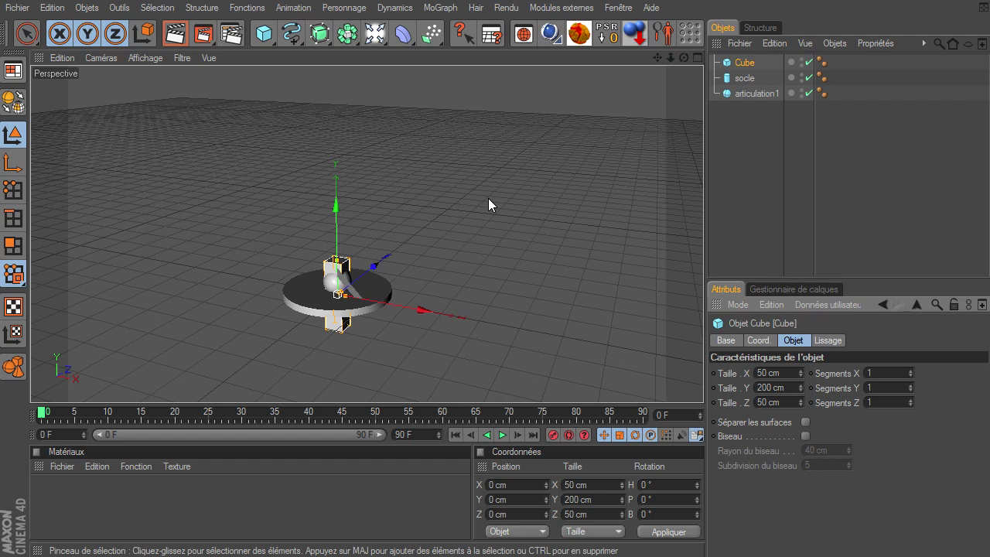
# Maximise the Avant (front) view and recentre the model in it
pyautogui.click(698, 58)
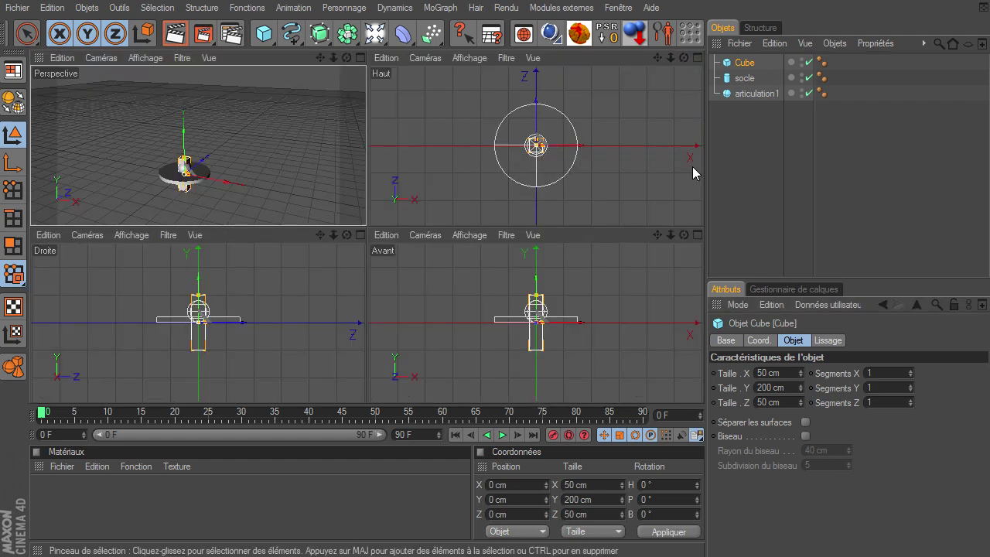
pyautogui.click(695, 235)
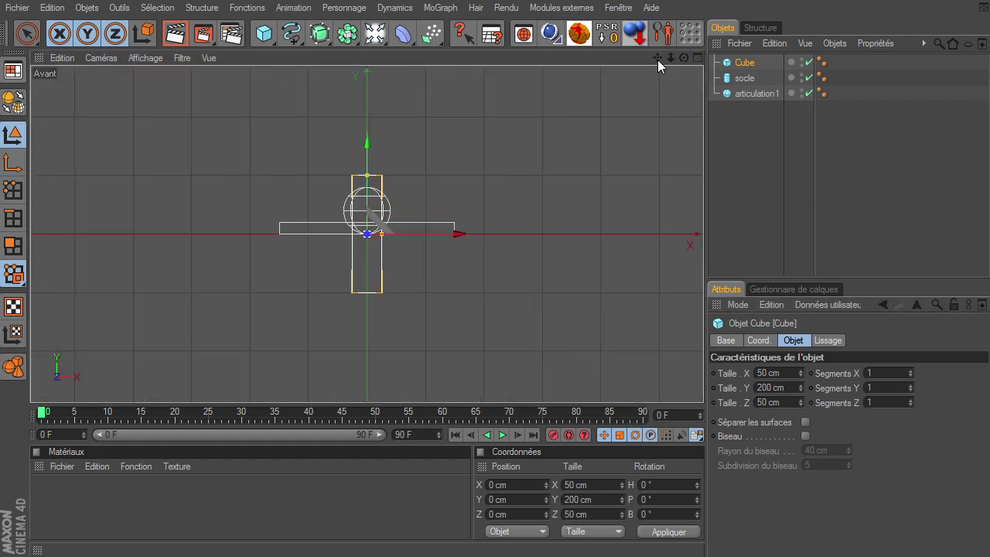
pyautogui.moveTo(658, 59); pyautogui.dragTo(673, 158)
# Move the cube below articulation1 in the Object Manager and rename it bras1
pyautogui.moveTo(743, 68); pyautogui.dragTo(741, 125)
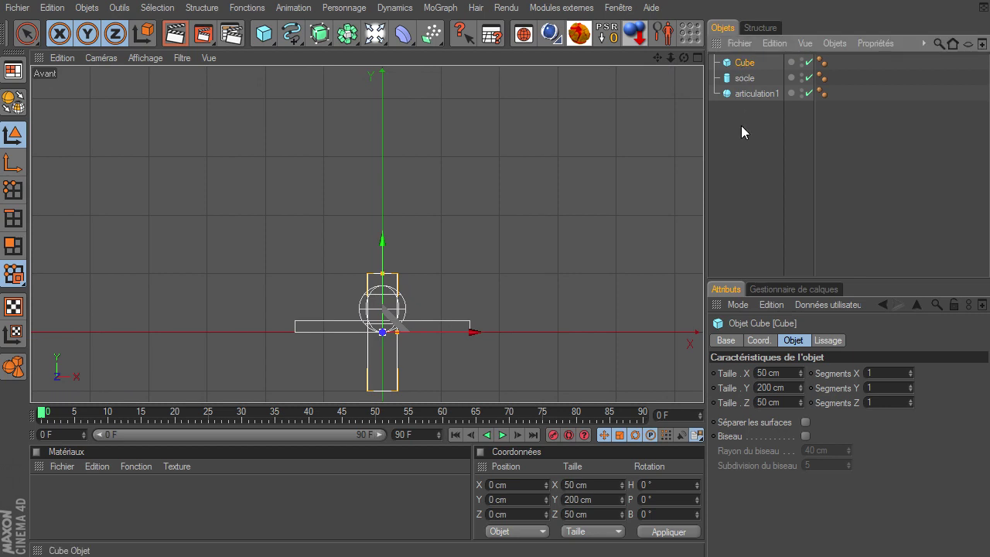
pyautogui.doubleClick(743, 93)
pyautogui.write('bras 1')
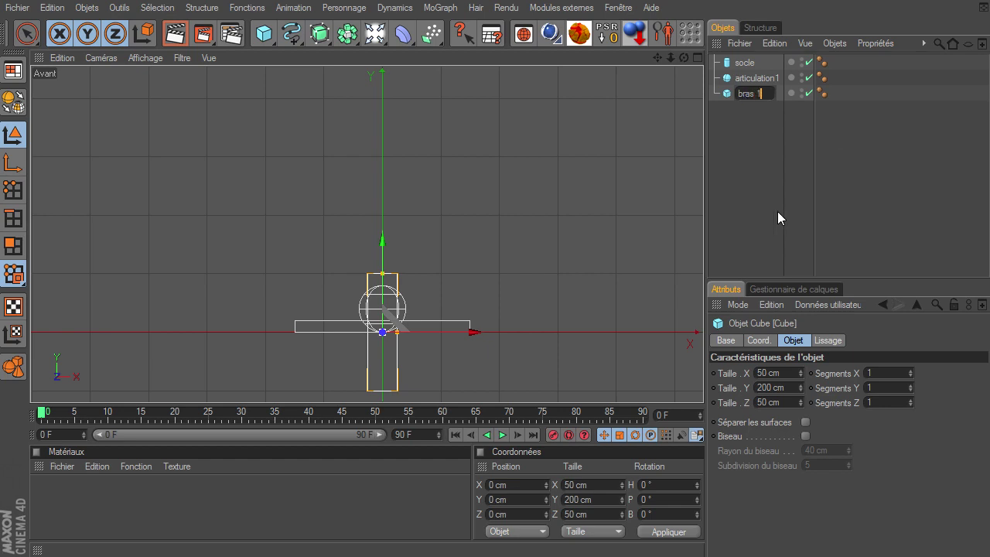
pyautogui.press('BackSpace')
pyautogui.press('BackSpace')
pyautogui.write('1')
pyautogui.press('Return')
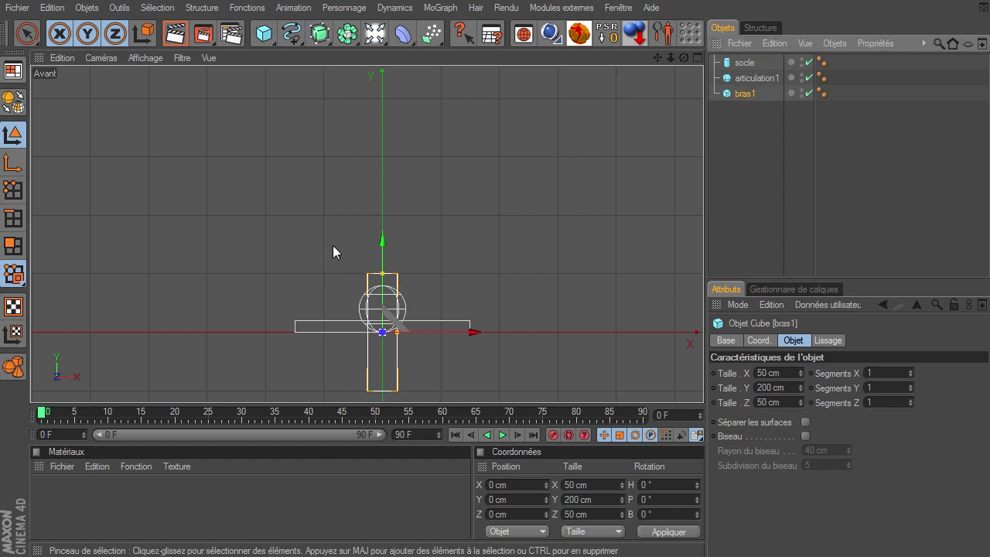
# Raise bras1 above the sphere, then duplicate articulation1 and bras1 and stack the copies on top
pyautogui.moveTo(382, 241); pyautogui.dragTo(704, 384)
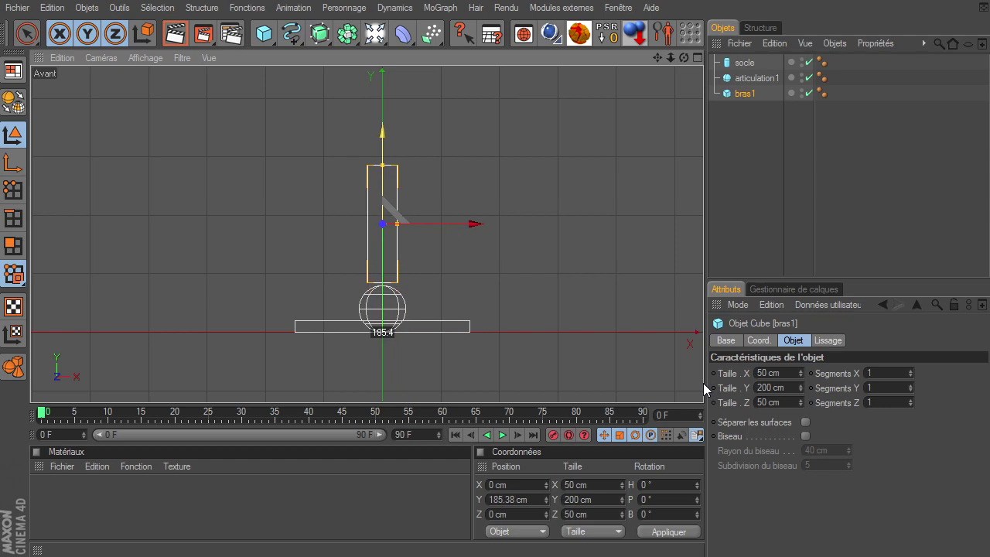
pyautogui.moveTo(656, 57); pyautogui.dragTo(639, 159)
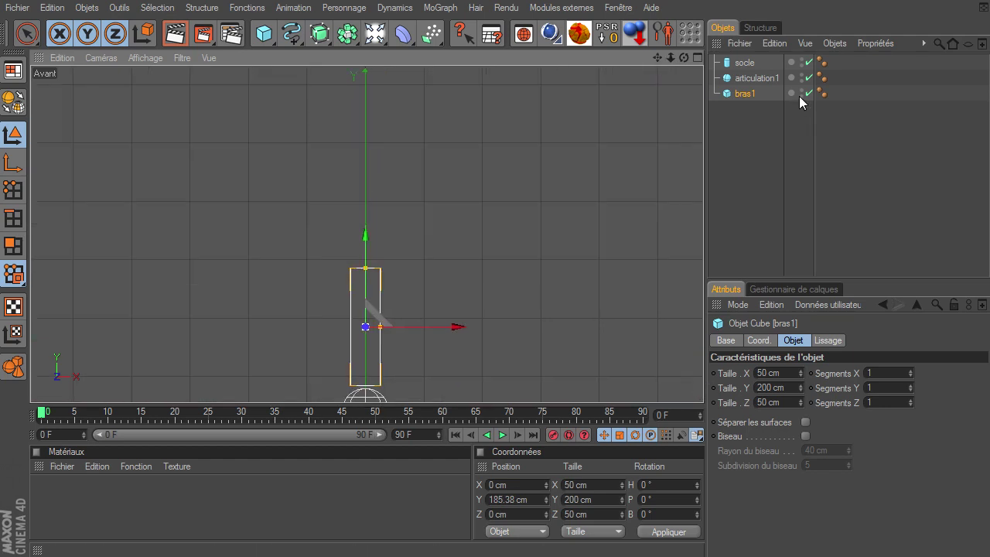
pyautogui.click(756, 78)
pyautogui.keyDown('ctrl'); pyautogui.moveTo(765, 77); pyautogui.dragTo(755, 123); pyautogui.keyUp('ctrl')
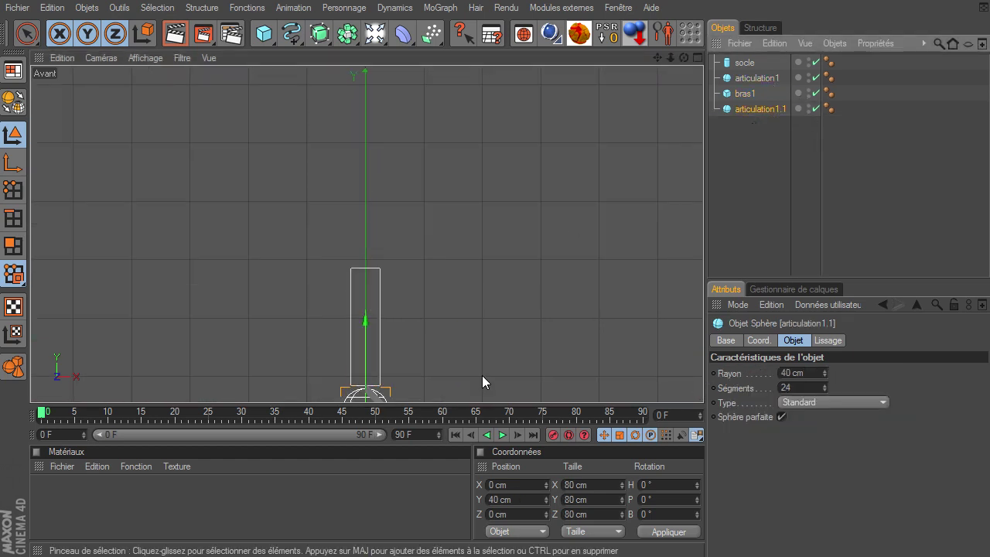
pyautogui.moveTo(366, 330); pyautogui.dragTo(703, 383)
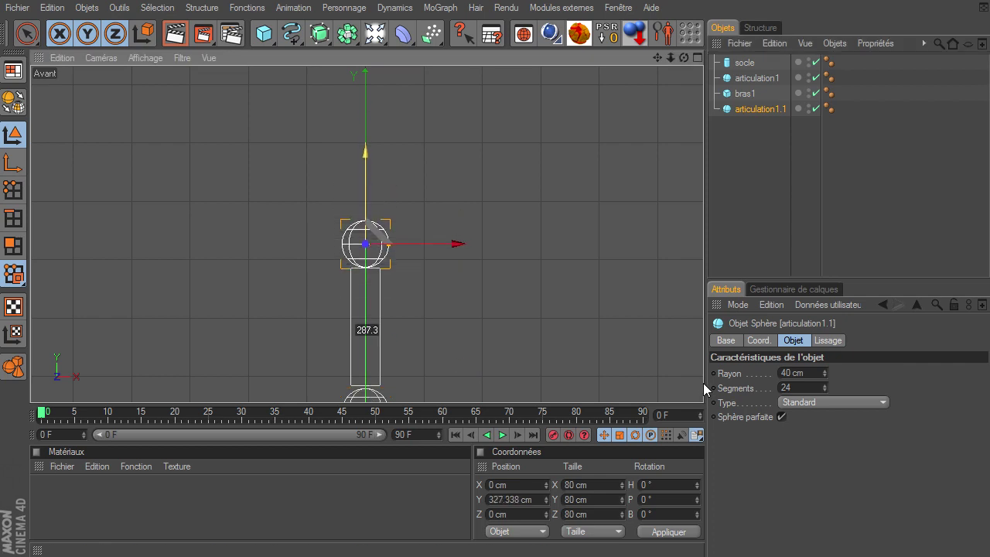
pyautogui.click(745, 93)
pyautogui.keyDown('ctrl'); pyautogui.moveTo(745, 93); pyautogui.dragTo(743, 132); pyautogui.keyUp('ctrl')
pyautogui.moveTo(365, 310); pyautogui.dragTo(703, 383)
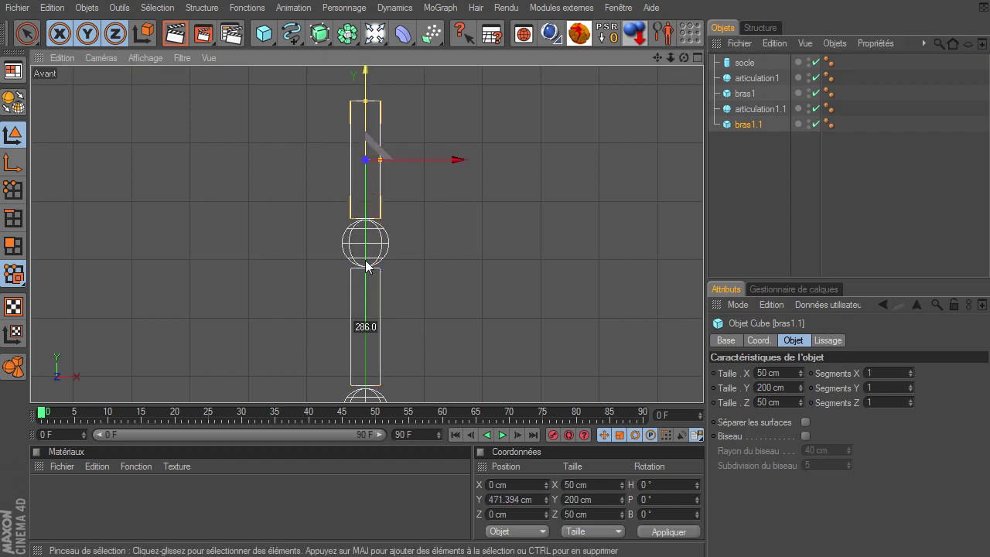
# Duplicate articulation1.1 and bras1.1 and raise these copies to the top of the column
pyautogui.moveTo(657, 58); pyautogui.dragTo(694, 218)
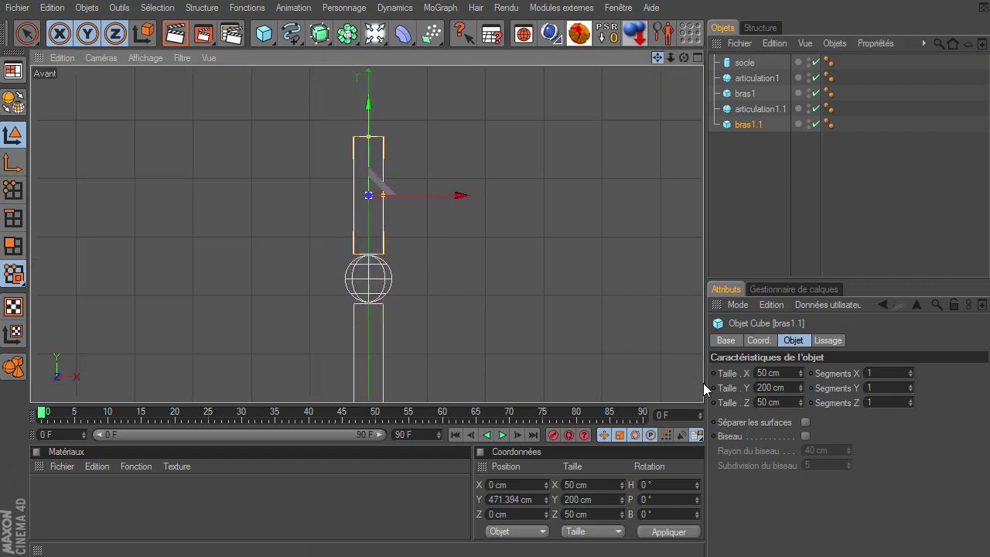
pyautogui.click(749, 108)
pyautogui.keyDown('ctrl'); pyautogui.moveTo(749, 109); pyautogui.dragTo(748, 147); pyautogui.keyUp('ctrl')
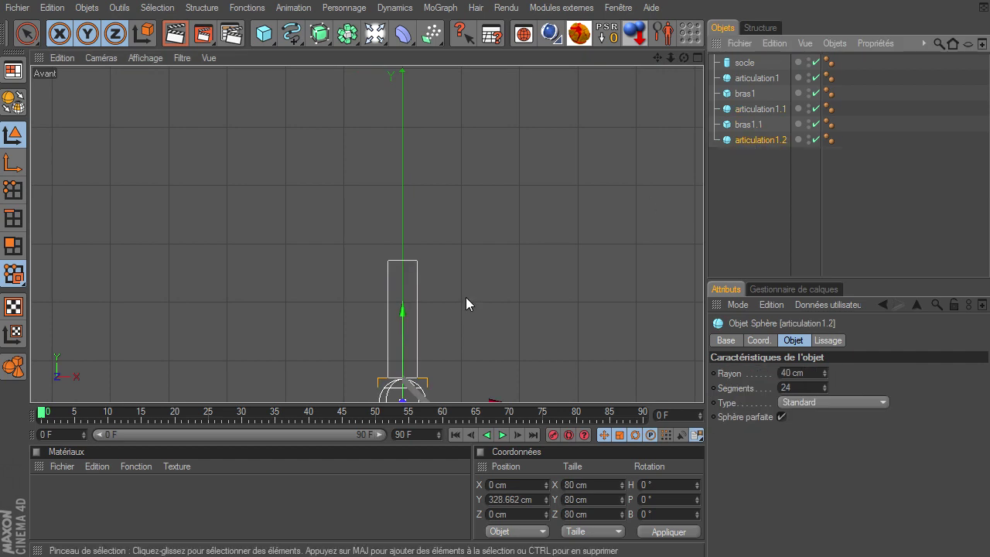
pyautogui.moveTo(398, 330); pyautogui.dragTo(703, 383)
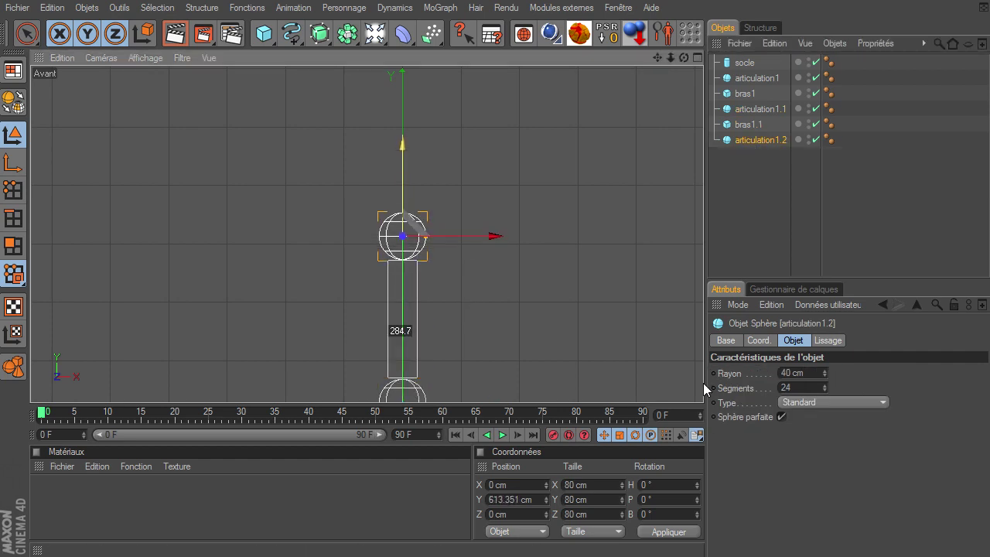
pyautogui.click(748, 124)
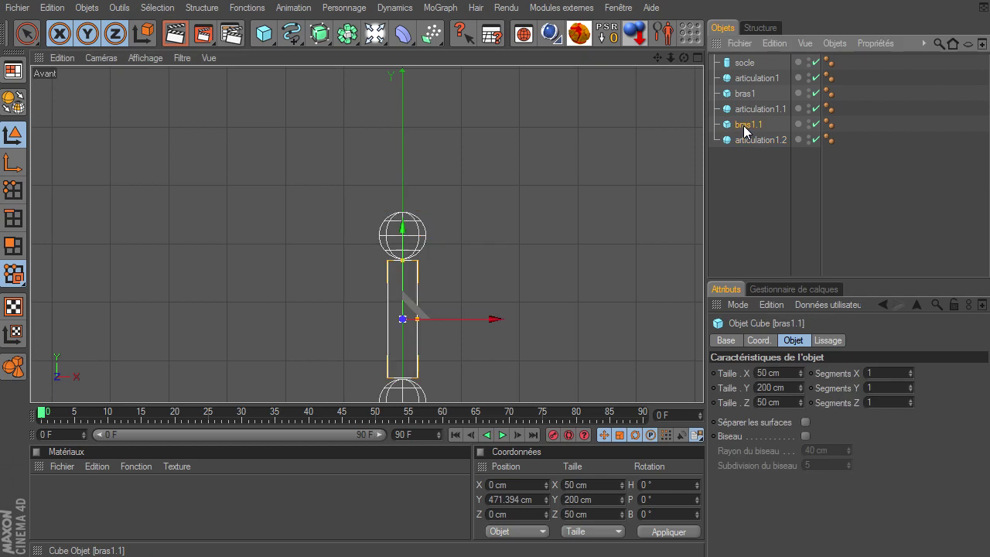
pyautogui.keyDown('ctrl'); pyautogui.moveTo(748, 124); pyautogui.dragTo(736, 194); pyautogui.keyUp('ctrl')
pyautogui.moveTo(413, 292); pyautogui.dragTo(703, 383)
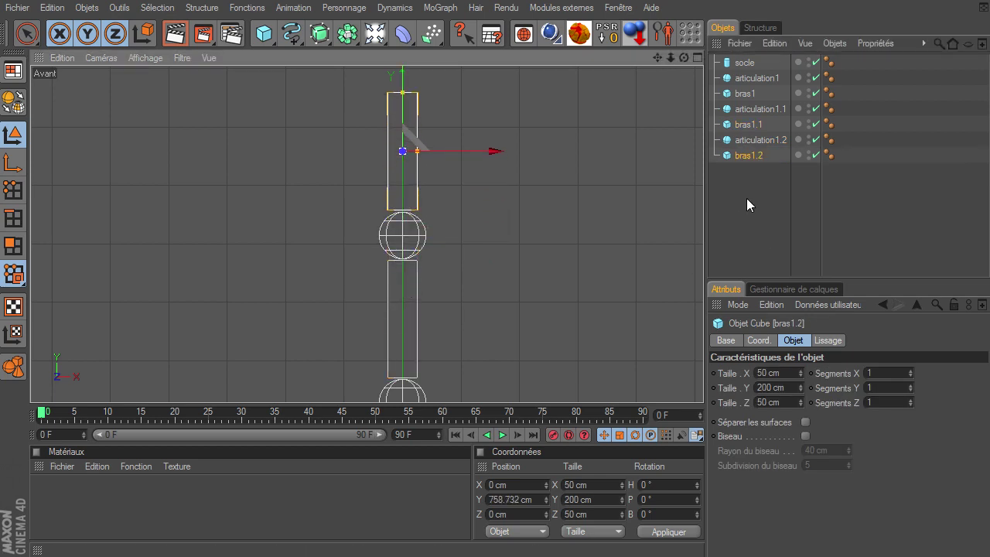
# Rename articulation1.1 to articulation2 and bras1.1 to bras2
pyautogui.doubleClick(753, 109)
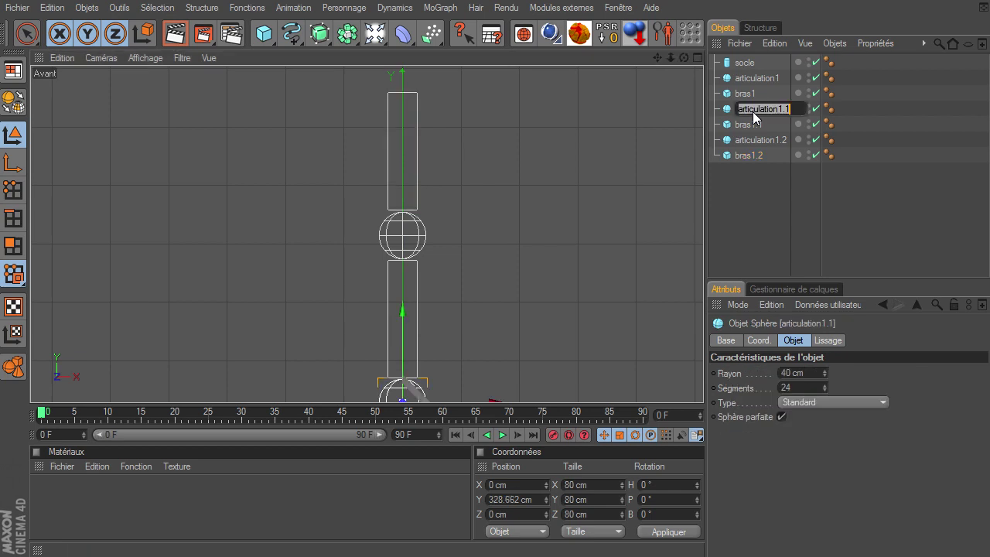
pyautogui.press('End')
pyautogui.press('BackSpace')
pyautogui.press('BackSpace')
pyautogui.click(758, 128)
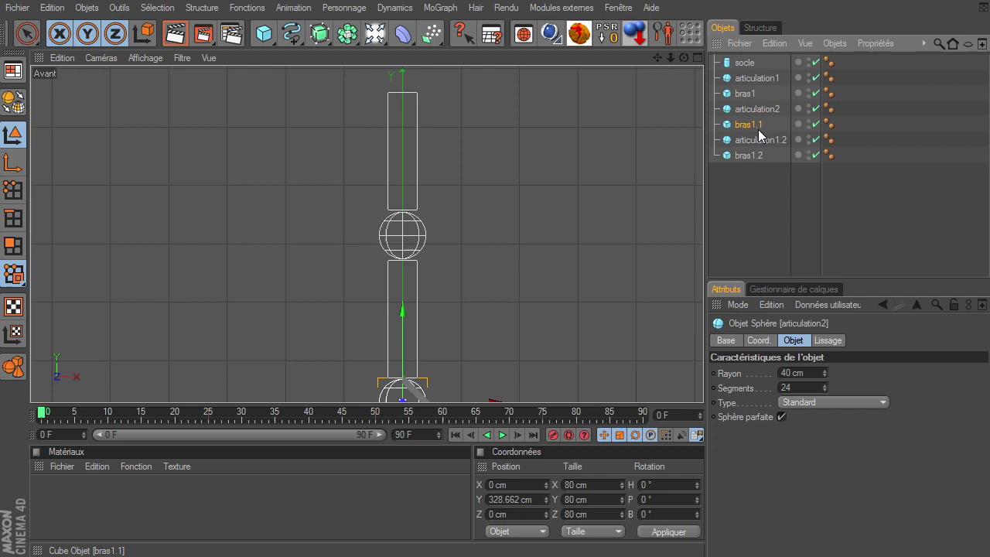
pyautogui.doubleClick(758, 129)
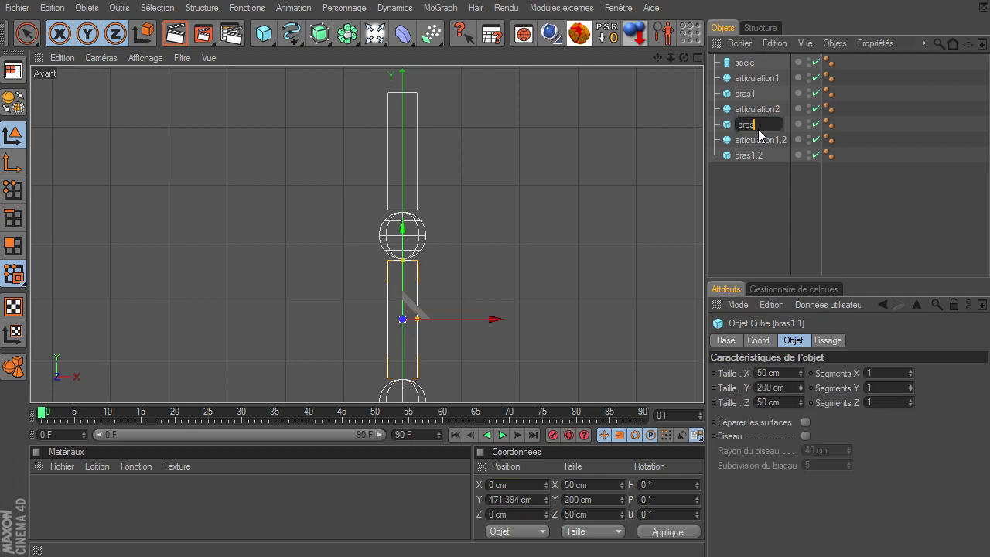
pyautogui.write('2')
pyautogui.press('Return')
# Rename articulation1.2 to articulation3 and bras1.2 to bras3, then deselect everything
pyautogui.click(748, 141)
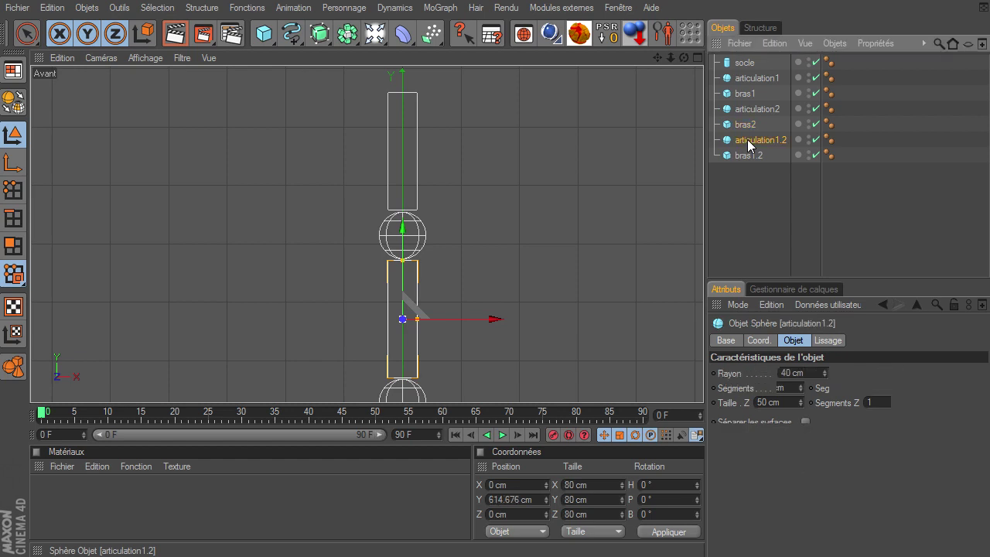
pyautogui.doubleClick(748, 140)
pyautogui.press('BackSpace')
pyautogui.press('BackSpace')
pyautogui.press('BackSpace')
pyautogui.write('3')
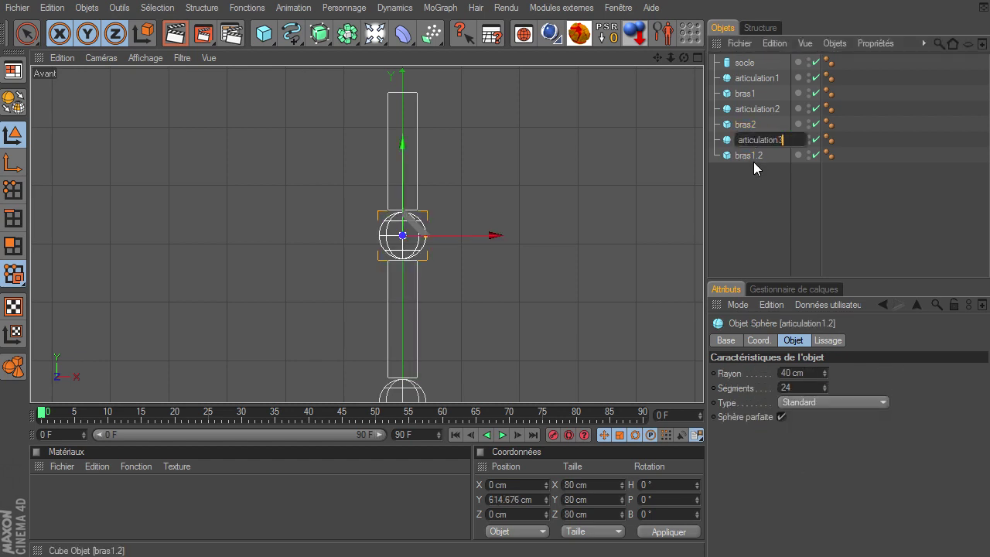
pyautogui.press('Return')
pyautogui.click(753, 160)
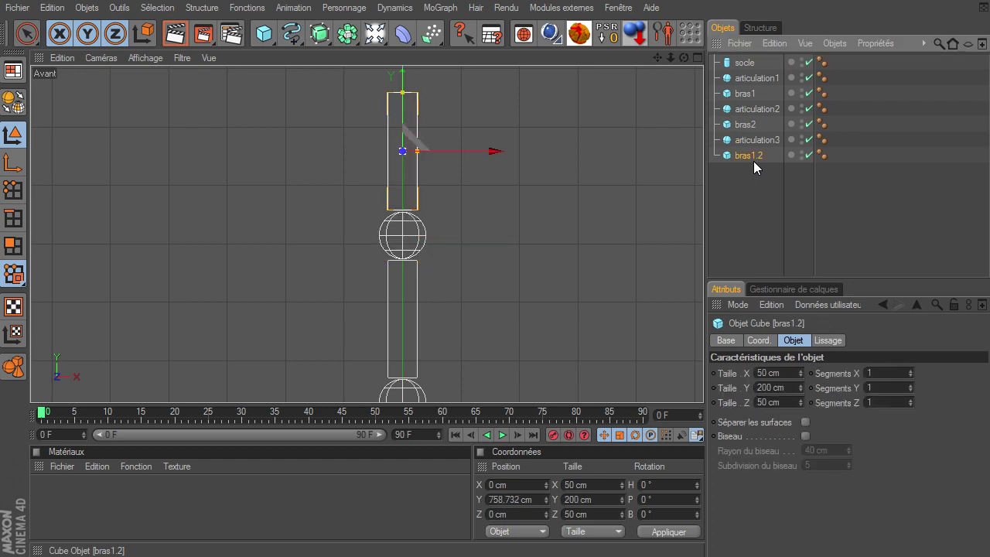
pyautogui.doubleClick(754, 161)
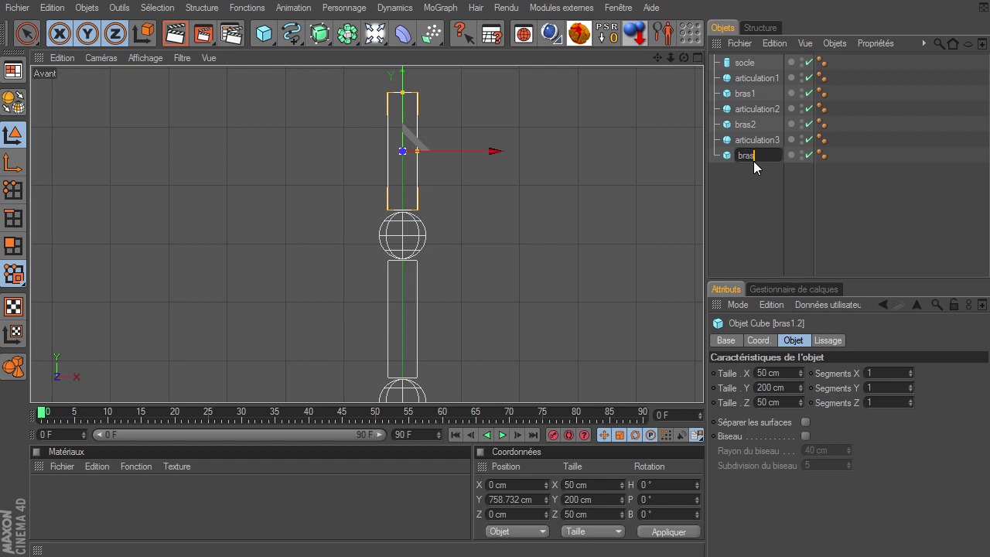
pyautogui.write('3')
pyautogui.press('Return')
pyautogui.click(754, 181)
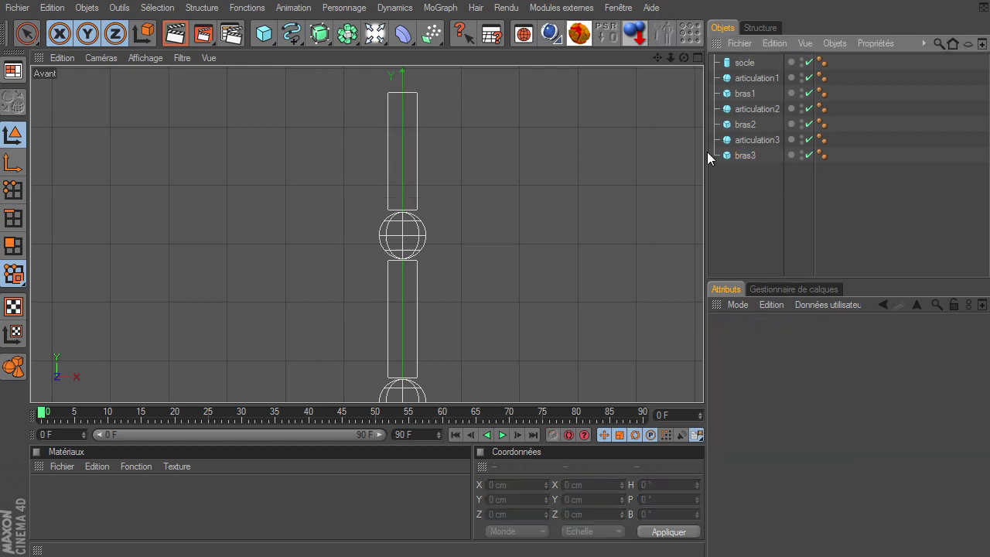
# Frame the full column in the perspective, front and right views, then maximise the perspective view
pyautogui.scroll(-3, 703, 383)
pyautogui.scroll(-3, 703, 383)
pyautogui.middleClick(658, 68)
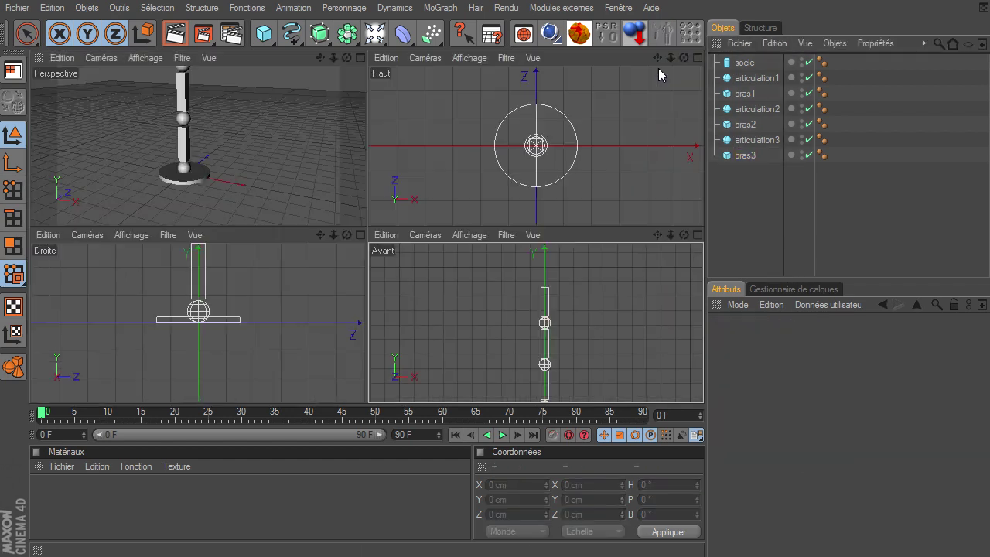
pyautogui.moveTo(337, 61); pyautogui.dragTo(366, 225)
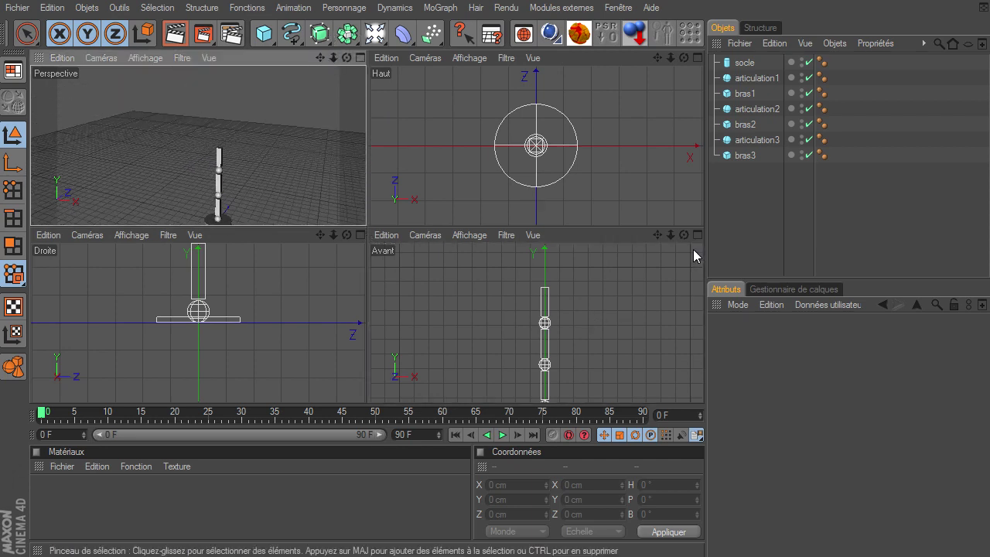
pyautogui.moveTo(661, 239); pyautogui.dragTo(703, 382)
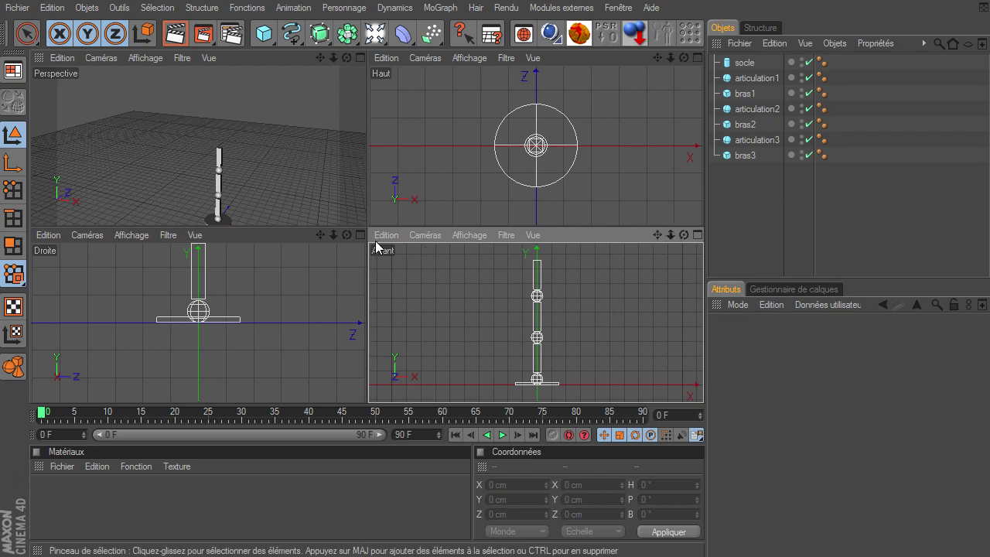
pyautogui.moveTo(333, 234); pyautogui.dragTo(365, 389)
pyautogui.moveTo(320, 235); pyautogui.dragTo(366, 389)
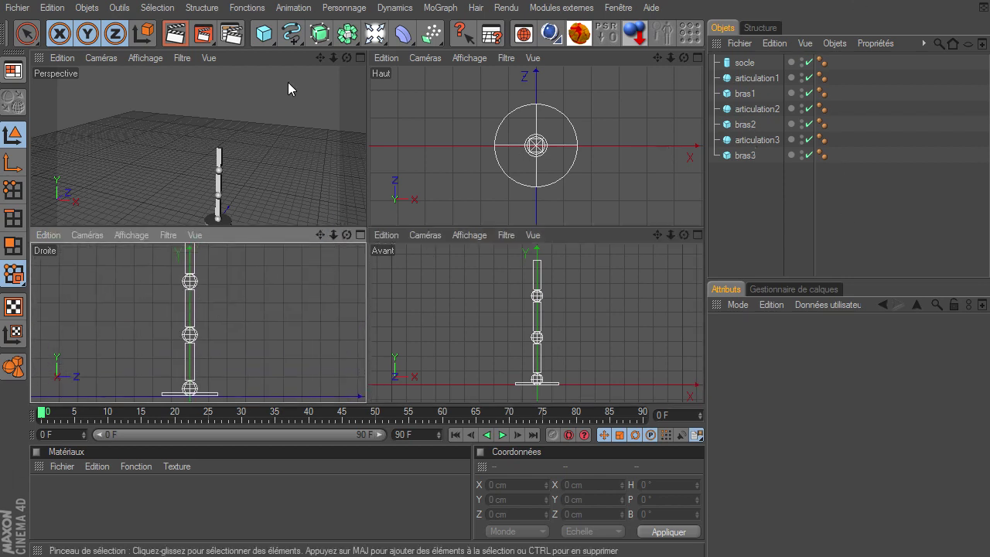
pyautogui.moveTo(321, 59); pyautogui.dragTo(366, 225)
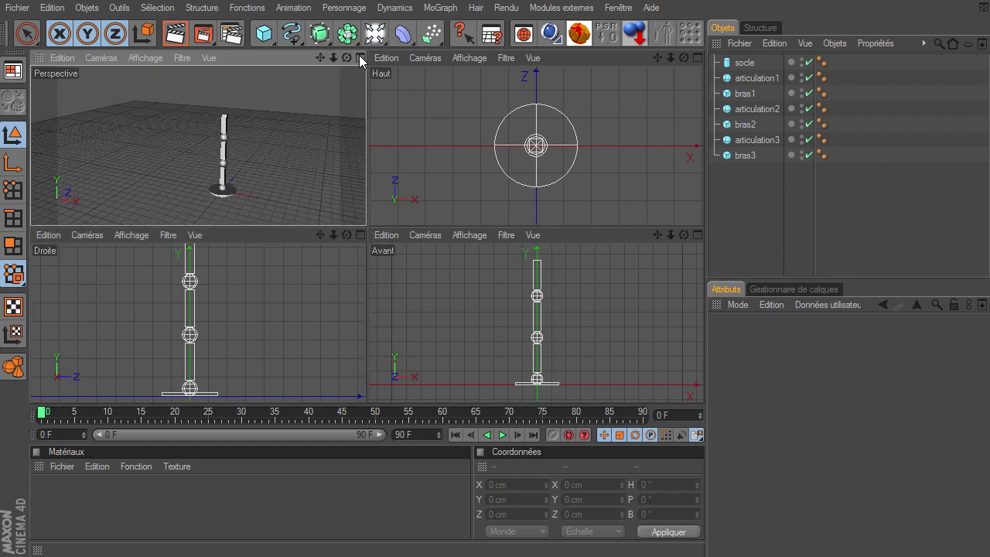
pyautogui.click(361, 58)
# Parent articulation1 under socle, bras1 under articulation1, and articulation2 under bras1
pyautogui.click(752, 65)
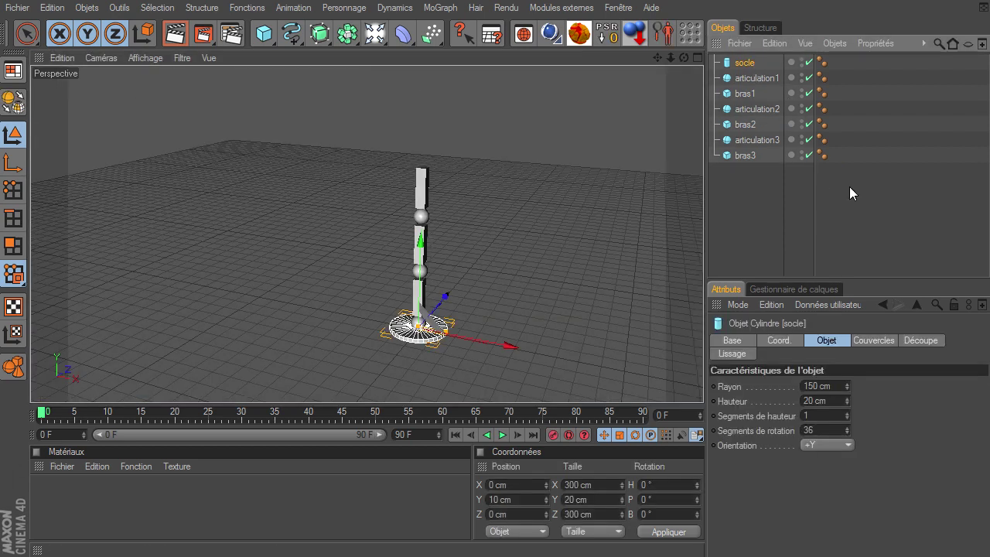
pyautogui.click(755, 78)
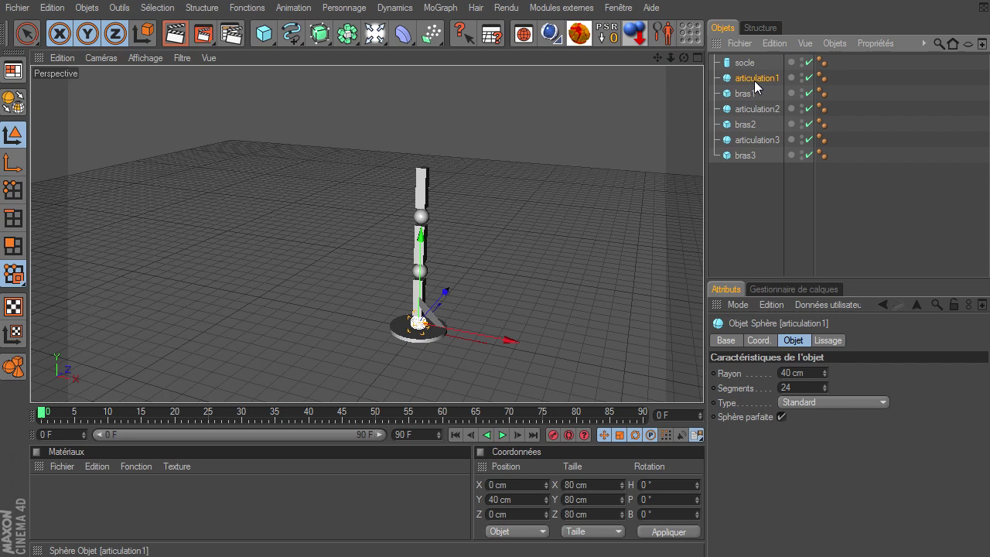
pyautogui.moveTo(751, 63); pyautogui.dragTo(751, 65)
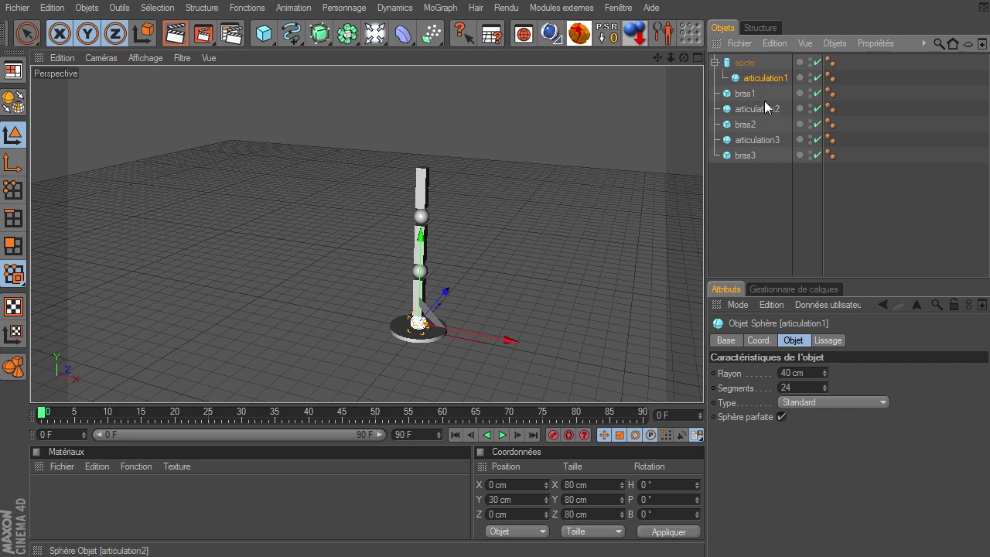
pyautogui.click(747, 95)
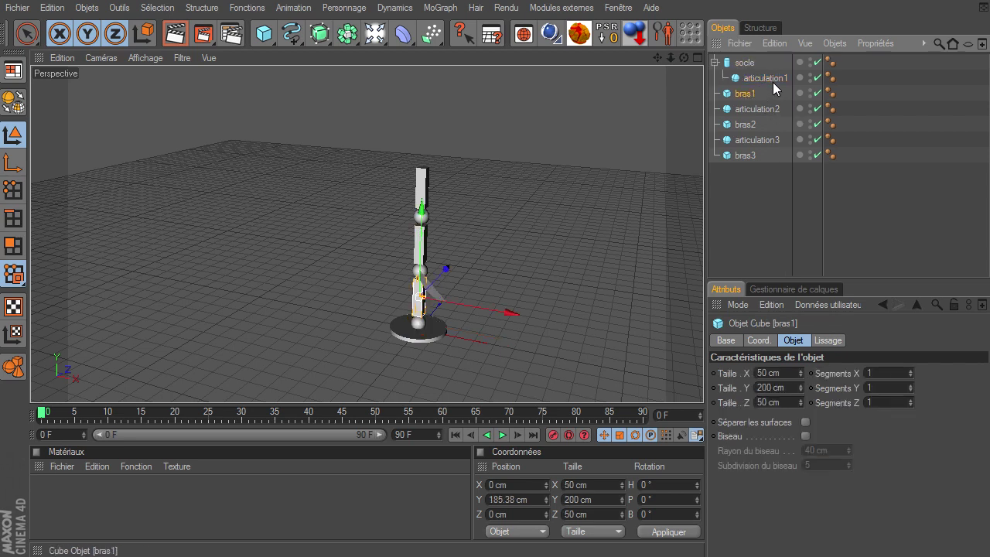
pyautogui.moveTo(752, 94); pyautogui.dragTo(763, 81)
pyautogui.click(754, 112)
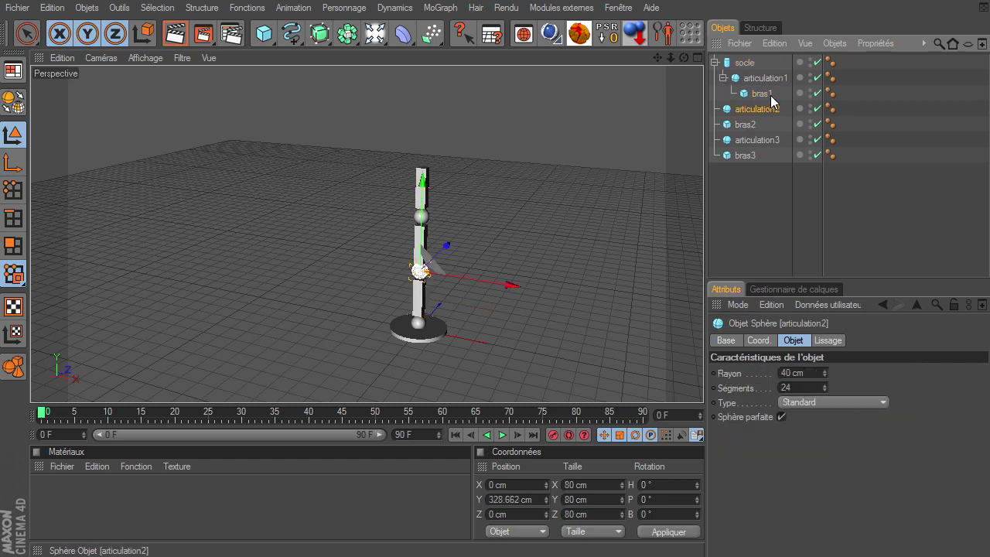
pyautogui.moveTo(772, 101); pyautogui.dragTo(782, 109)
# Make bras3 a child of articulation3, then select articulation2
pyautogui.click(747, 126)
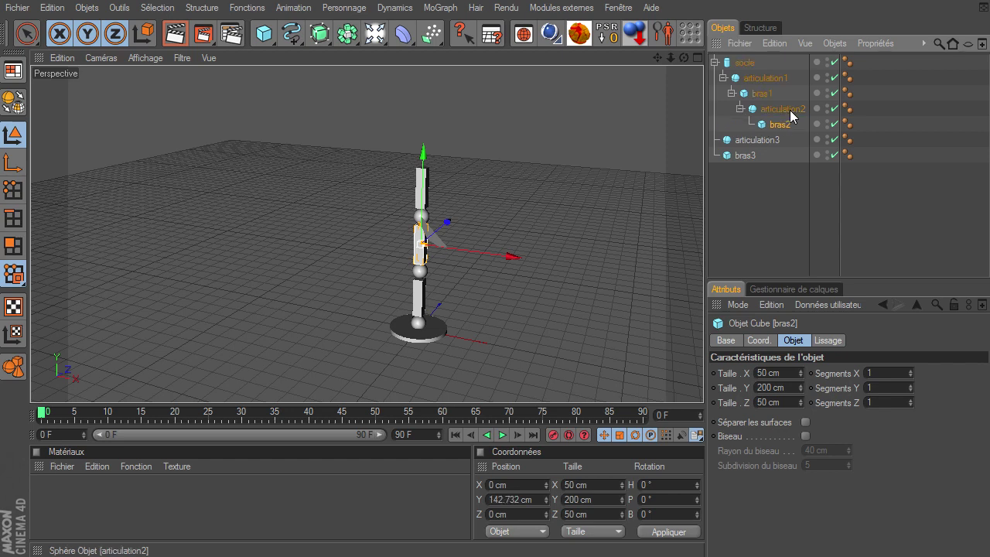
pyautogui.click(748, 141)
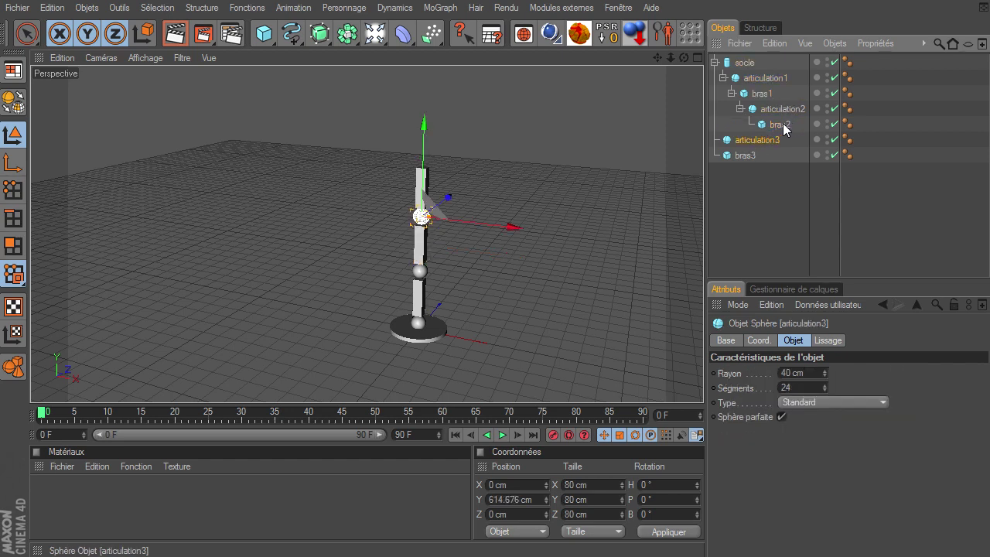
pyautogui.click(738, 155)
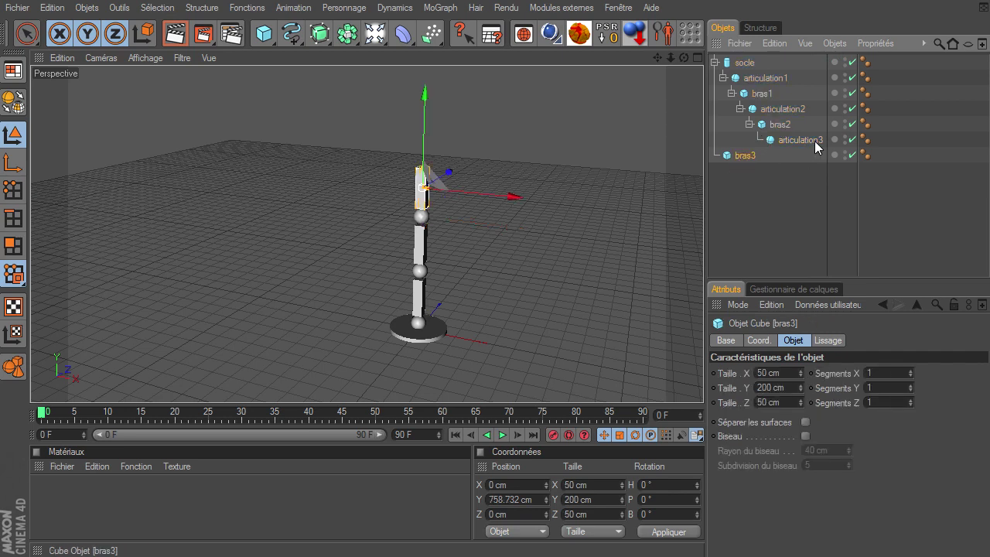
pyautogui.moveTo(818, 147); pyautogui.dragTo(817, 146)
pyautogui.click(771, 189)
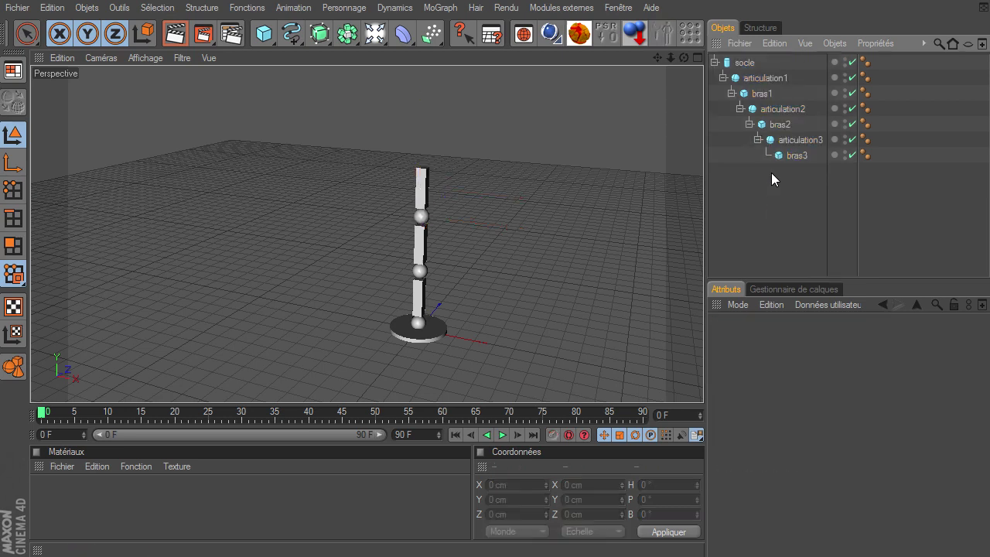
pyautogui.click(783, 109)
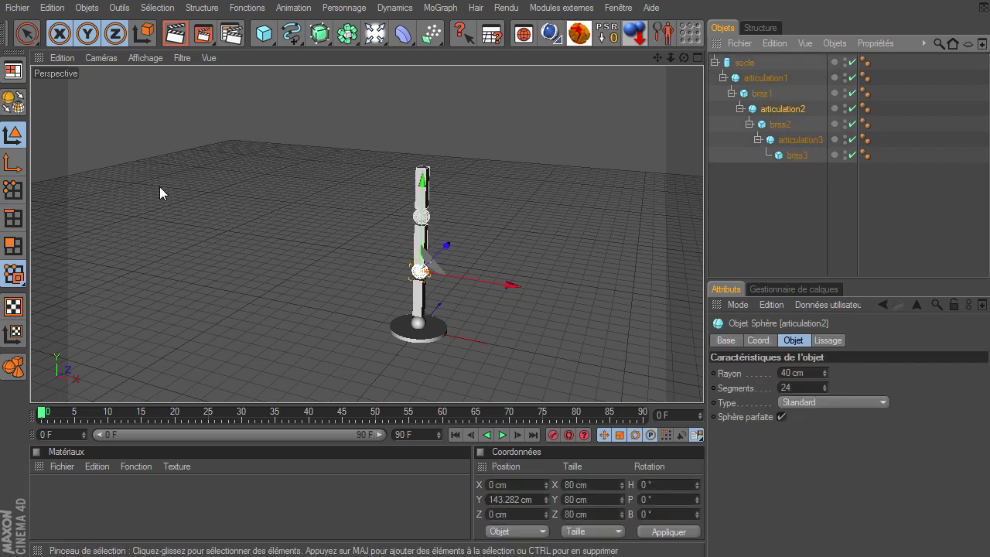
# Test-rotate the arm at articulation2 and articulation1, undoing each rotation
pyautogui.scroll(2, 152, 49)
pyautogui.scroll(1, 151, 49)
pyautogui.click(158, 33)
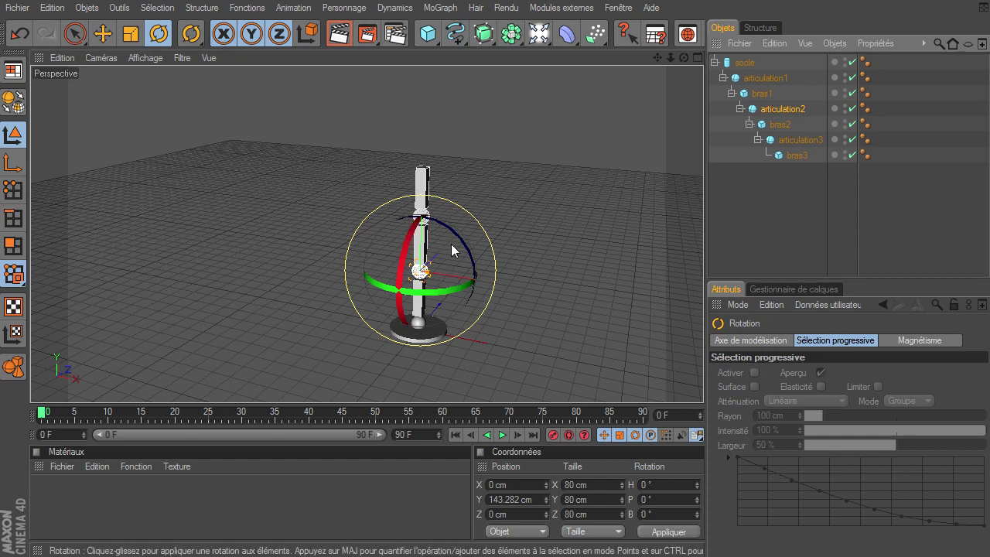
pyautogui.moveTo(462, 244)
pyautogui.mouseDown()
pyautogui.moveTo(485, 292)
pyautogui.moveTo(456, 268)
pyautogui.moveTo(430, 270)
pyautogui.moveTo(396, 308)
pyautogui.moveTo(446, 281)
pyautogui.mouseUp()
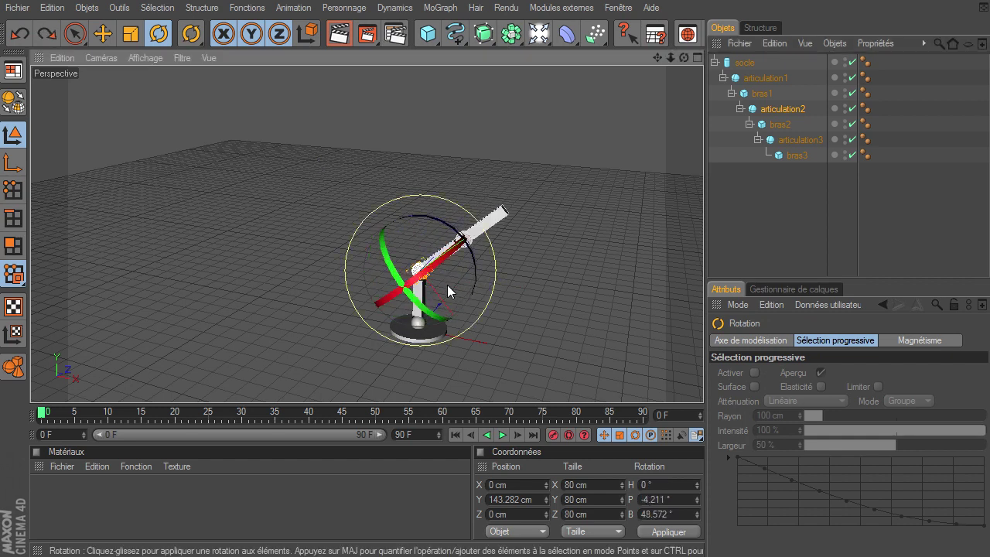
pyautogui.hotkey('ctrl', 'z')
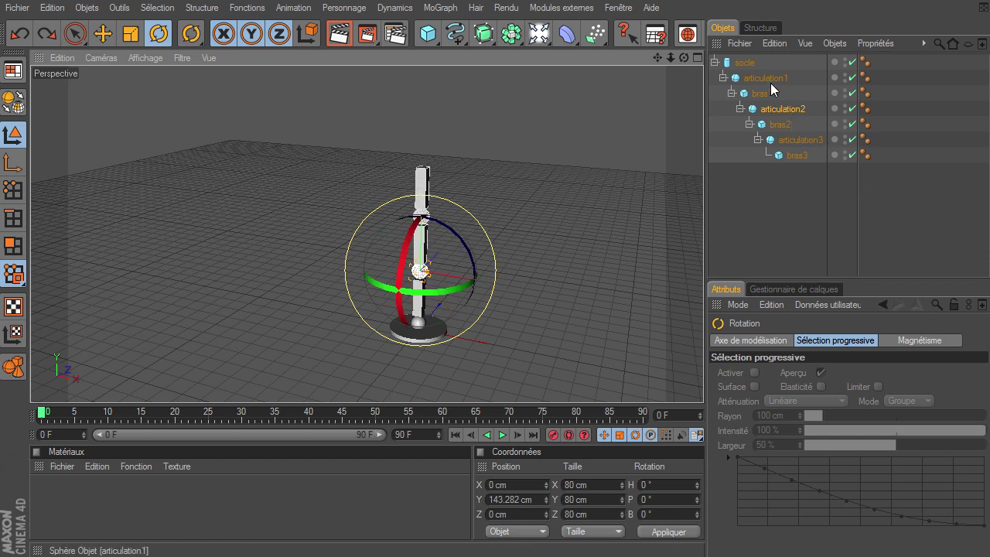
pyautogui.click(771, 83)
pyautogui.moveTo(468, 302); pyautogui.dragTo(473, 325)
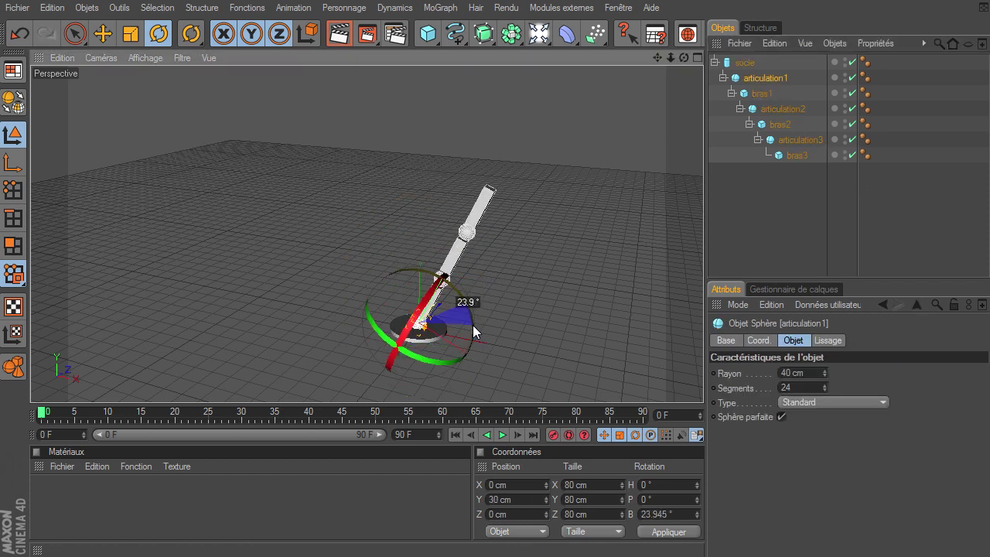
pyautogui.hotkey('ctrl', 'z')
pyautogui.hotkey('ctrl', 'z')
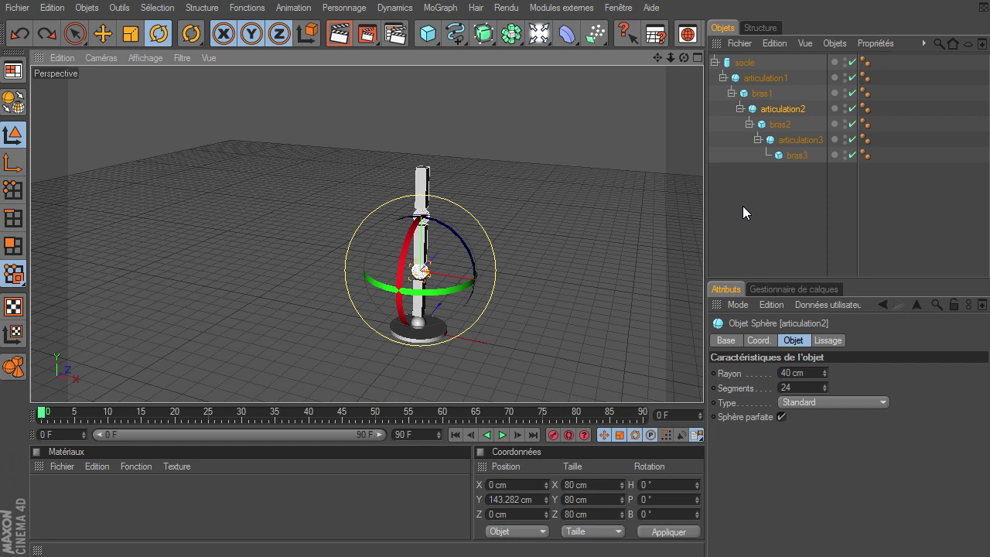
# Deselect everything, adjust the view angle, and collapse the hierarchy under socle
pyautogui.click(743, 206)
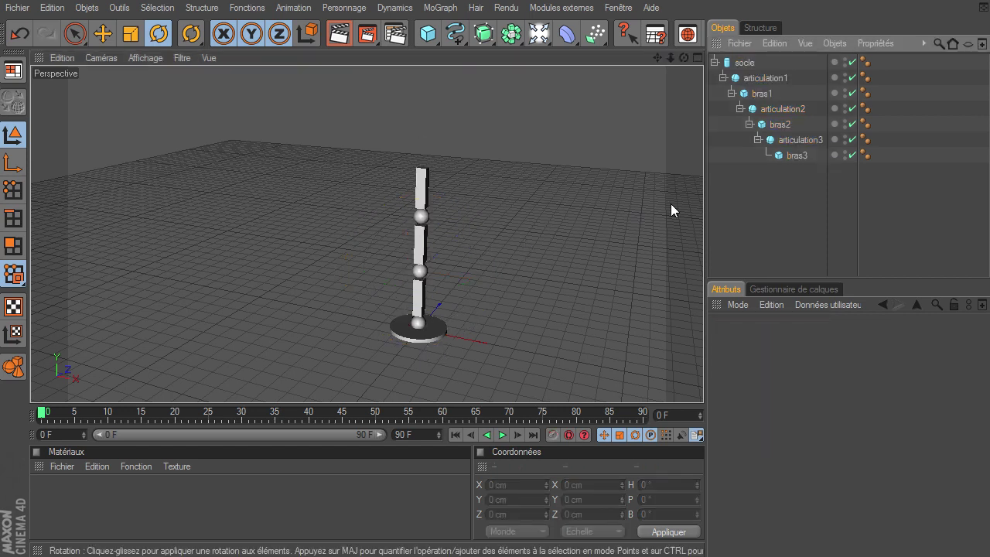
pyautogui.moveTo(684, 58); pyautogui.dragTo(332, 390)
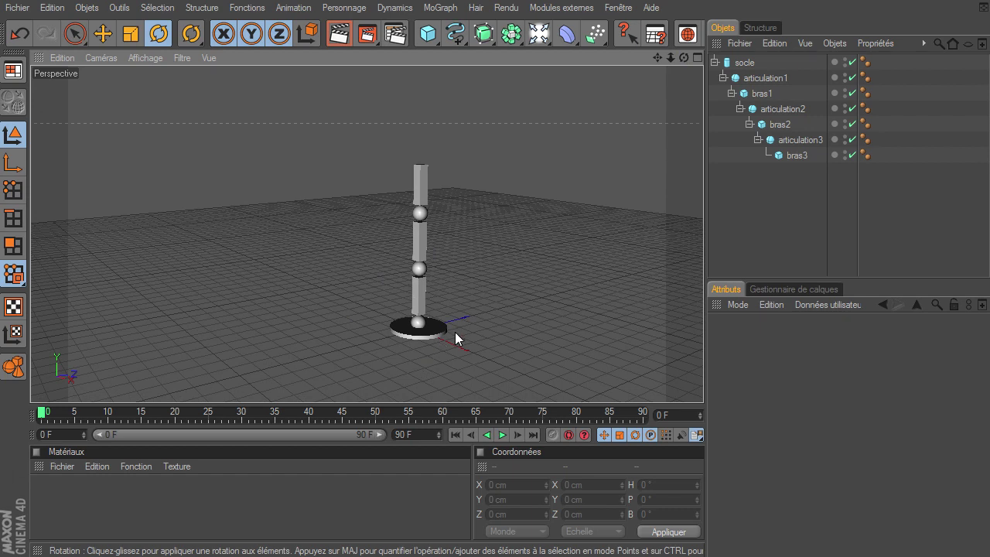
pyautogui.moveTo(703, 383); pyautogui.dragTo(682, 63)
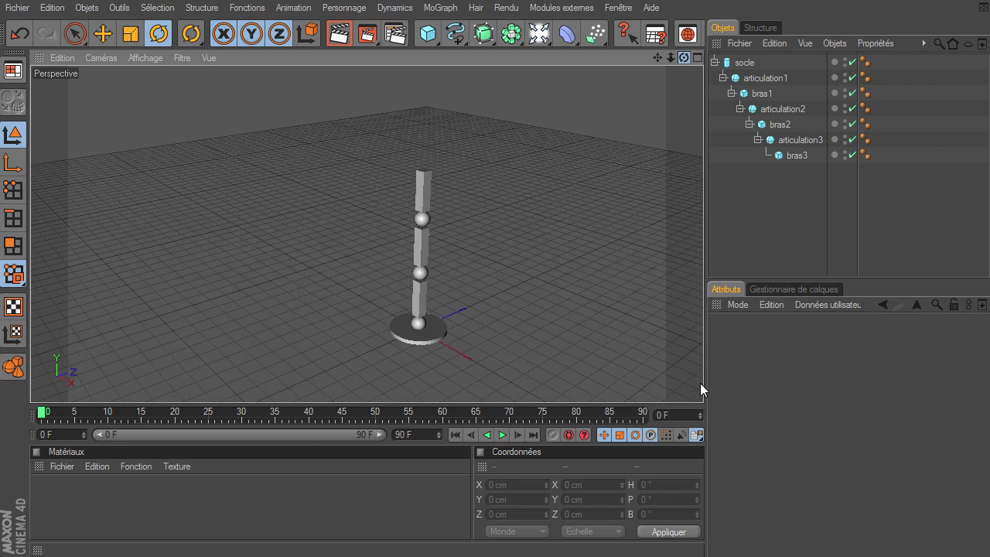
pyautogui.click(716, 62)
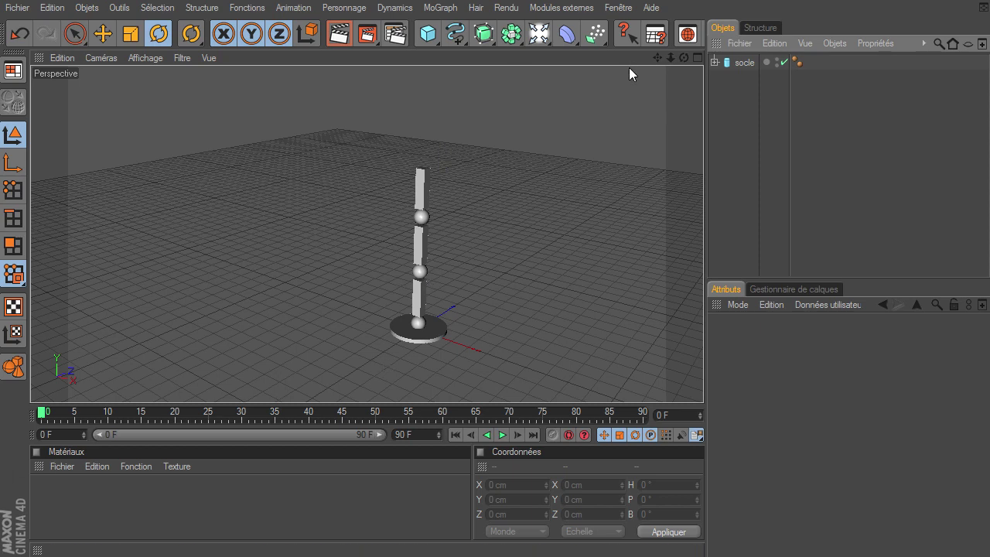
pyautogui.moveTo(653, 55); pyautogui.dragTo(703, 383)
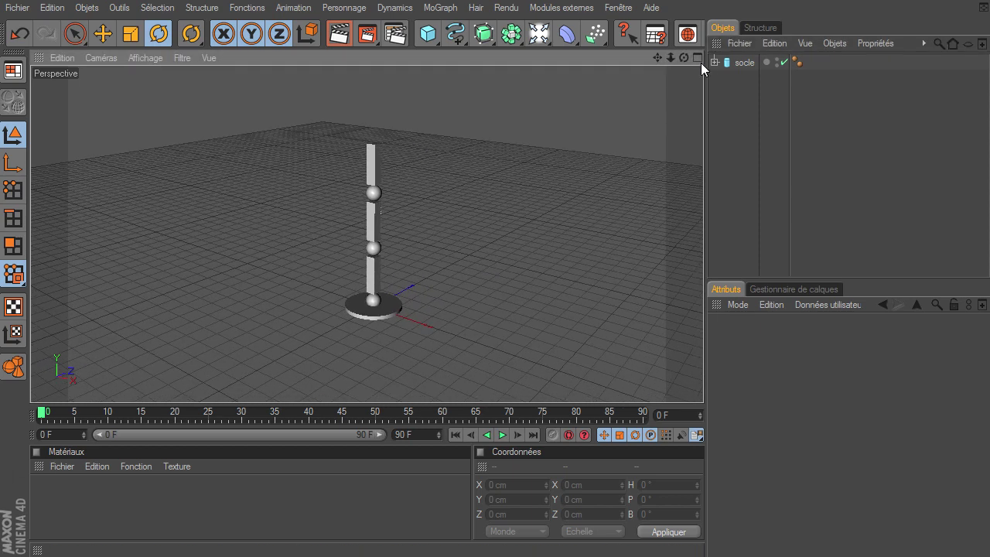
# Maximise the Avant (front) view and open the Personnage menu
pyautogui.click(698, 57)
pyautogui.click(697, 234)
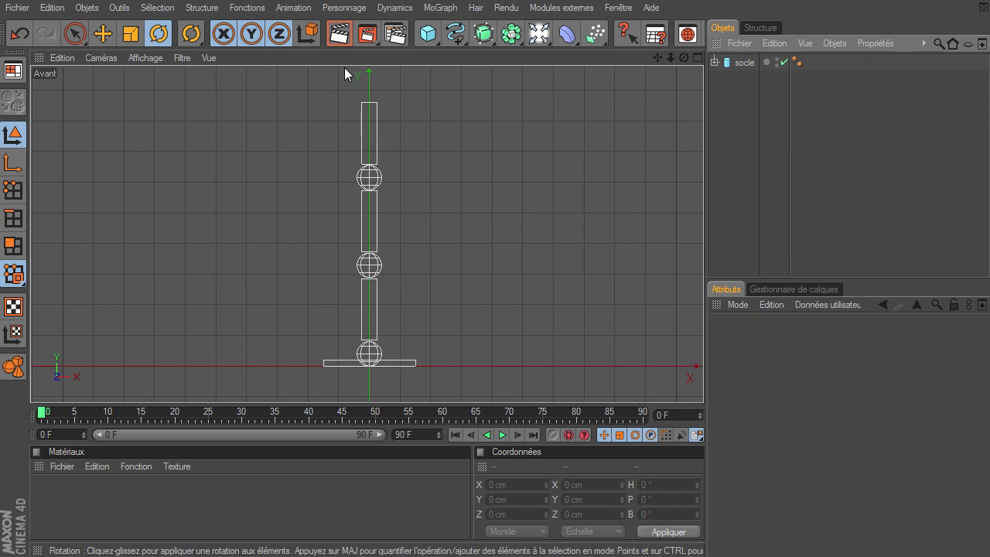
pyautogui.click(350, 10)
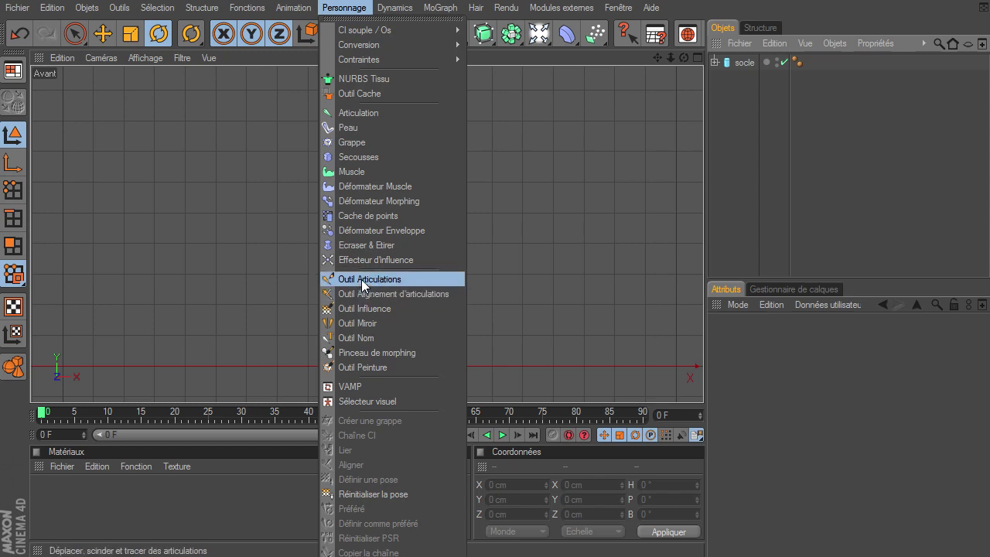
# Activate Outil Articulations, expand its Modificateurs options, and reframe the front view on the base
pyautogui.click(361, 279)
pyautogui.moveTo(841, 280); pyautogui.dragTo(841, 189)
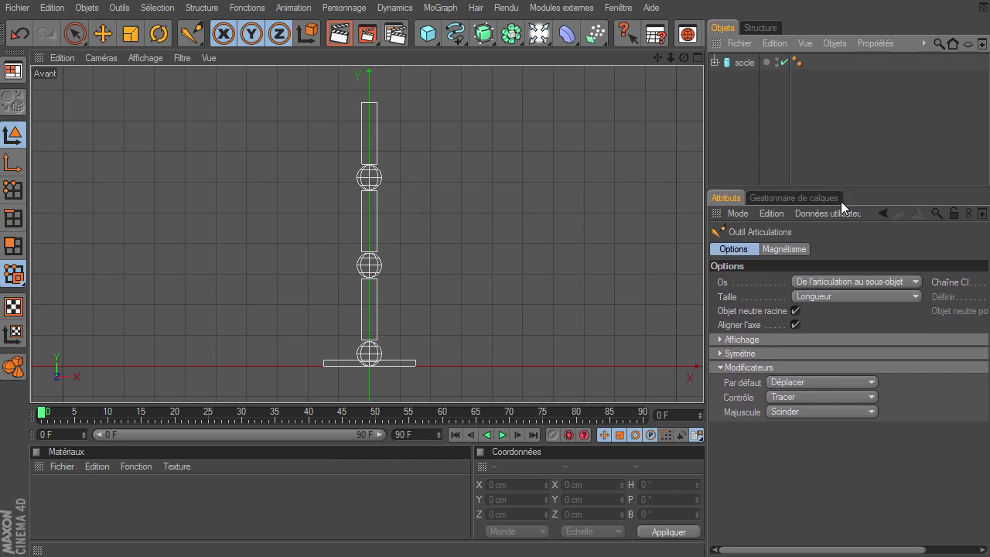
pyautogui.click(725, 369)
pyautogui.click(725, 369)
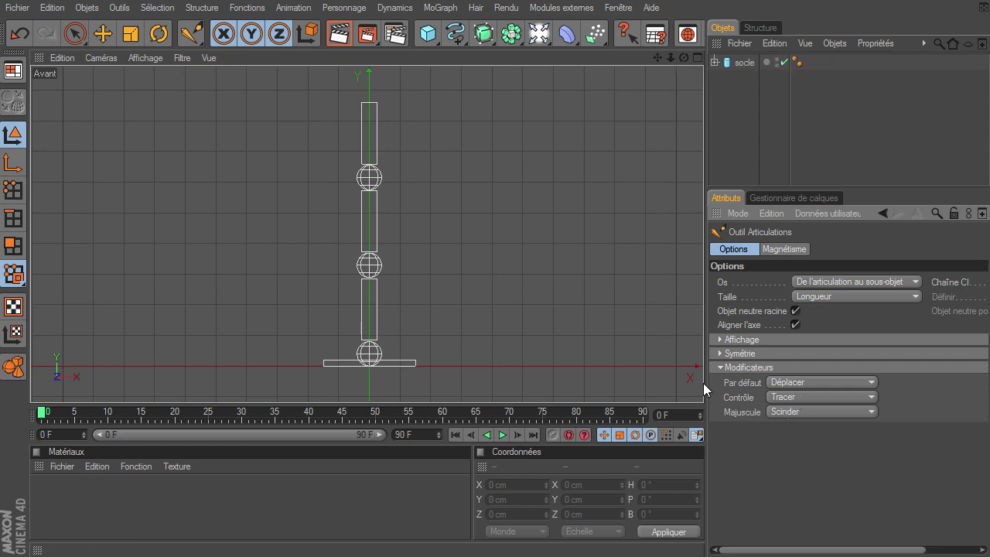
pyautogui.scroll(3, 703, 383)
pyautogui.moveTo(656, 60)
pyautogui.mouseDown()
pyautogui.moveTo(665, 62)
pyautogui.moveTo(703, 383)
pyautogui.mouseUp()
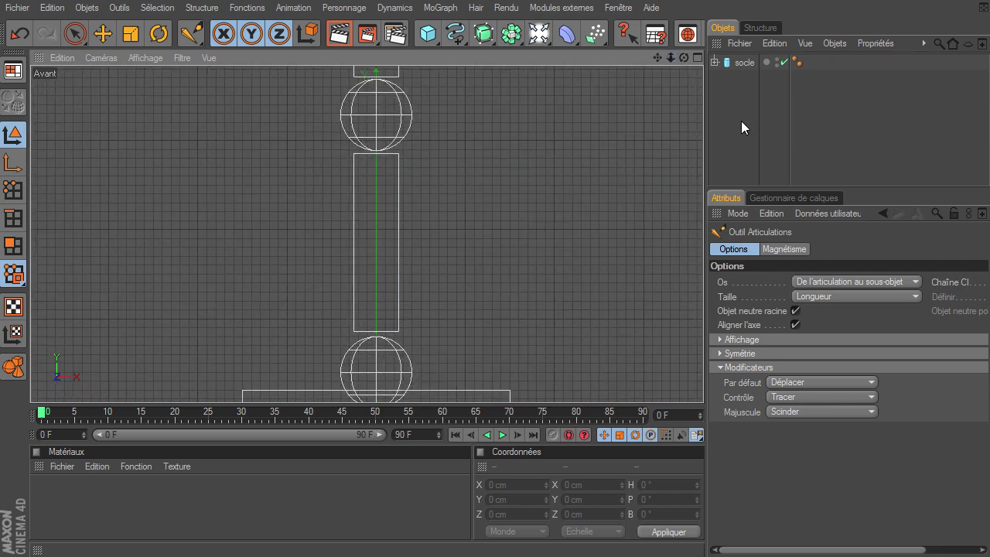
pyautogui.moveTo(656, 58)
pyautogui.mouseDown()
pyautogui.moveTo(703, 389)
pyautogui.moveTo(522, 165)
pyautogui.mouseUp()
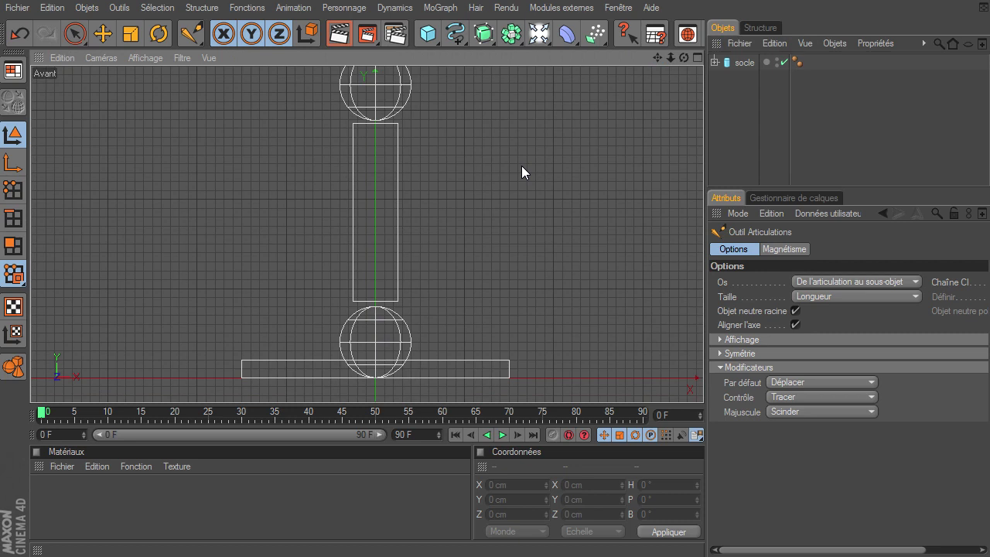
# Place joints at the base sphere, each sphere centre above it, and the arm tip
pyautogui.keyDown('ctrl'); pyautogui.click(374, 342); pyautogui.keyUp('ctrl')
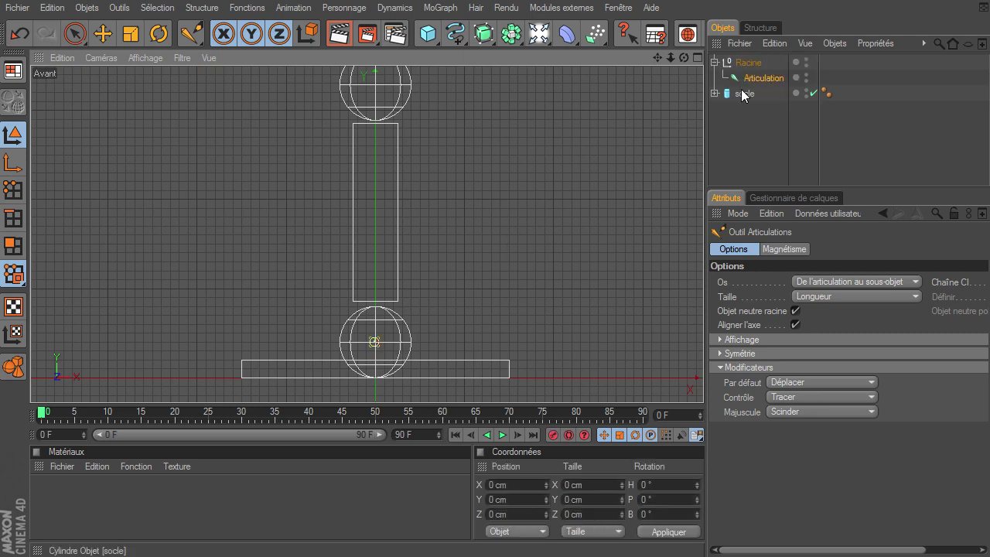
pyautogui.moveTo(659, 56); pyautogui.dragTo(505, 96)
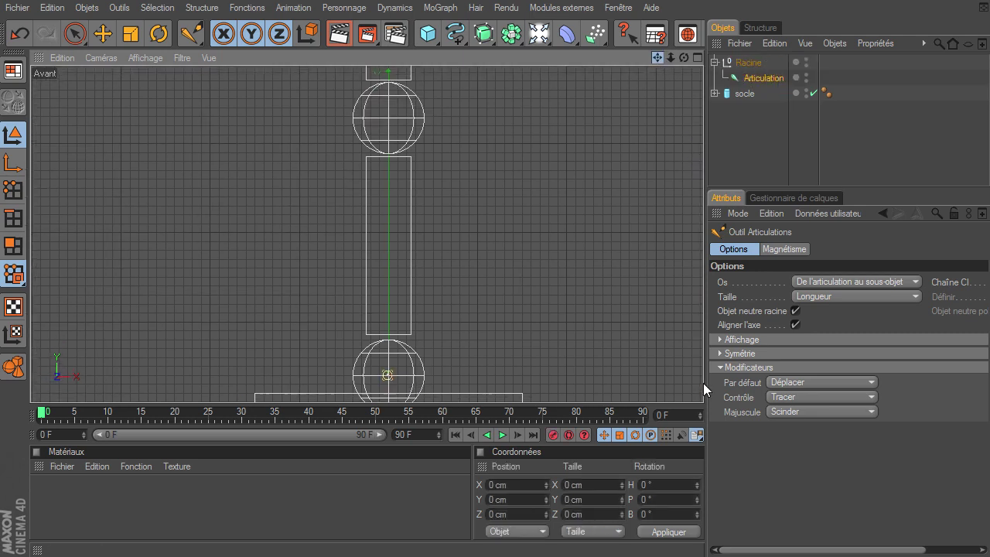
pyautogui.keyDown('ctrl'); pyautogui.click(389, 124); pyautogui.keyUp('ctrl')
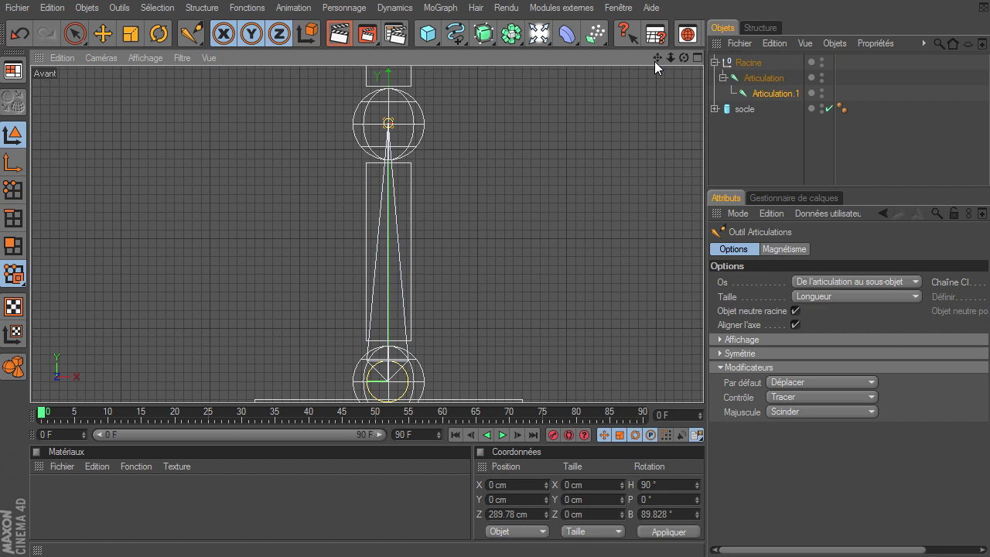
pyautogui.moveTo(655, 59); pyautogui.dragTo(698, 73)
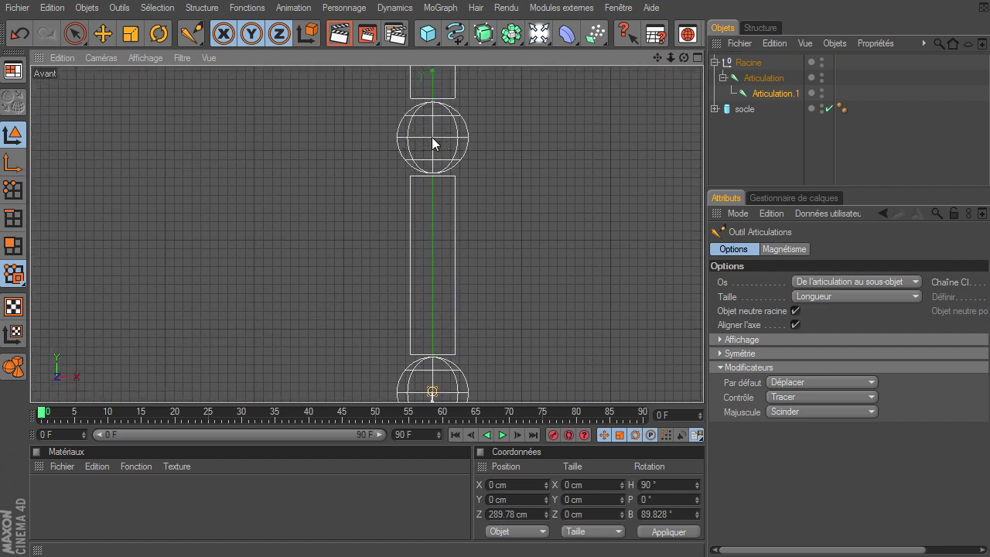
pyautogui.keyDown('ctrl'); pyautogui.click(432, 137); pyautogui.keyUp('ctrl')
pyautogui.moveTo(660, 59); pyautogui.dragTo(671, 282)
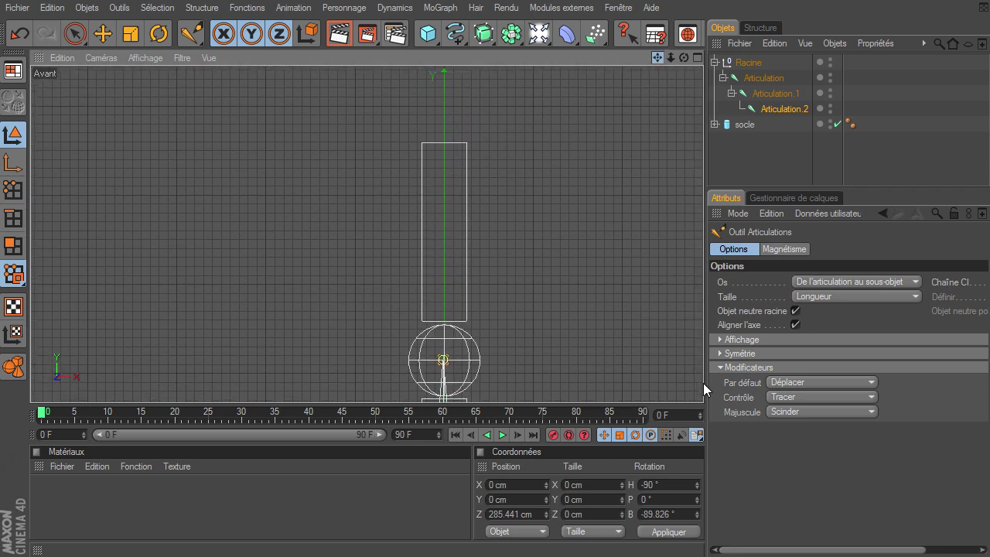
pyautogui.keyDown('ctrl'); pyautogui.click(443, 133); pyautogui.keyUp('ctrl')
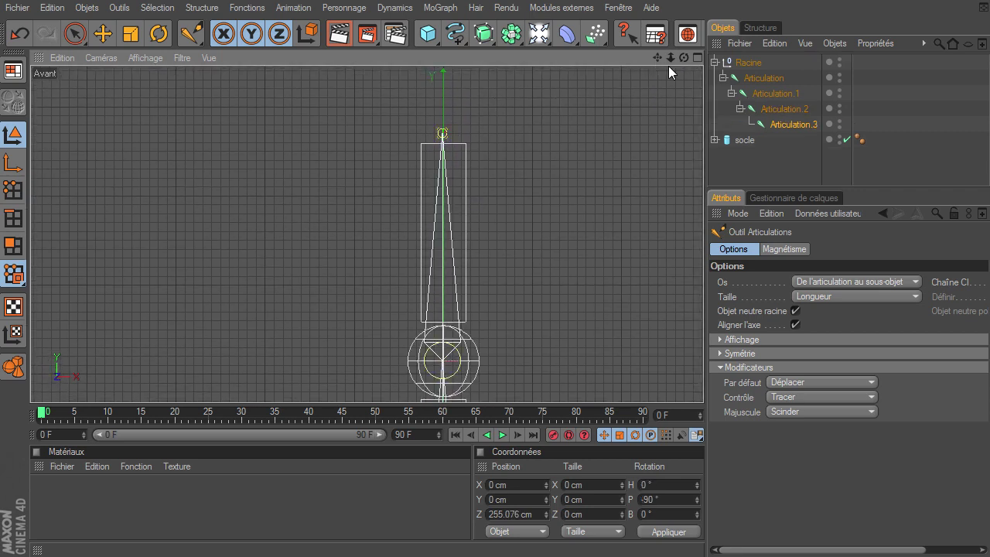
pyautogui.click(697, 58)
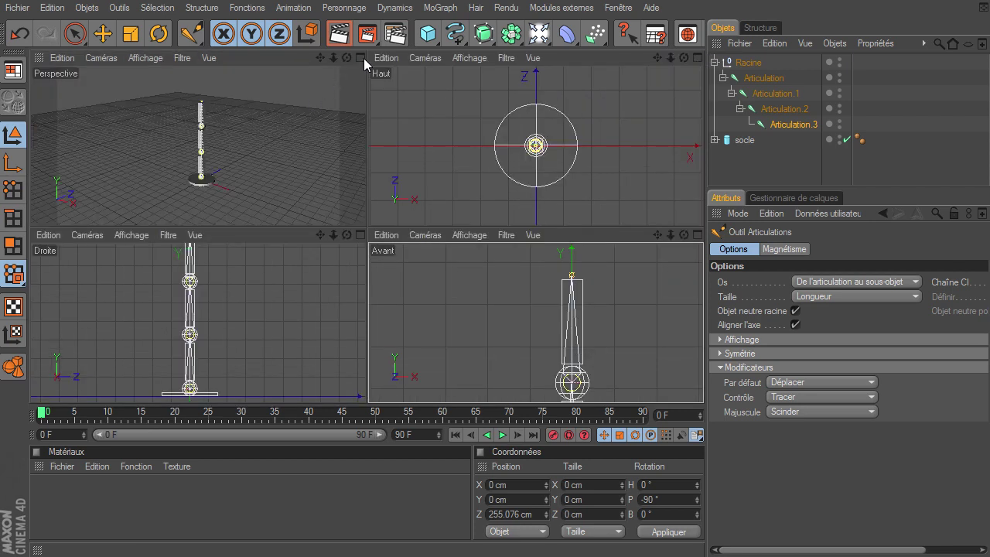
# Maximise the perspective view to inspect the joint chain, then select Articulation
pyautogui.click(361, 58)
pyautogui.moveTo(670, 59); pyautogui.dragTo(703, 387)
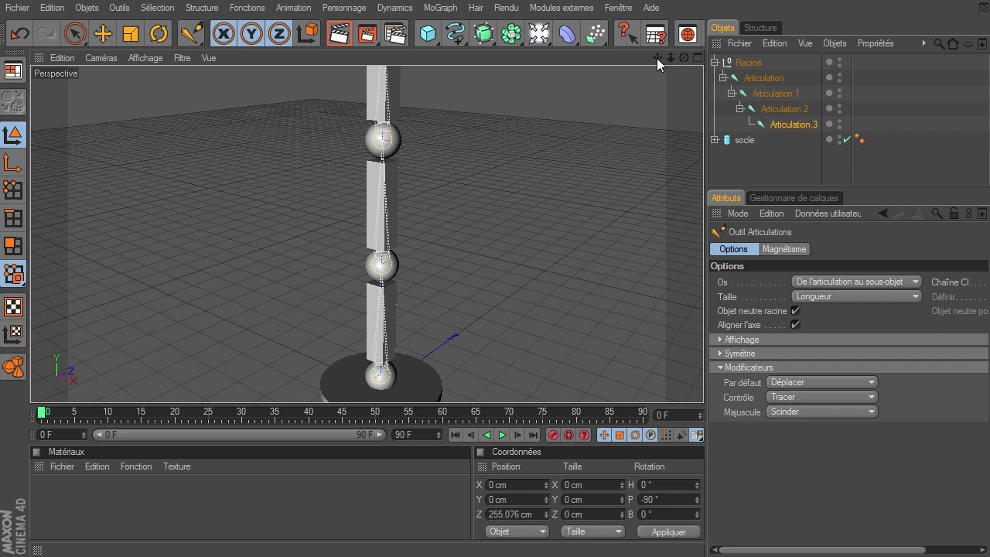
pyautogui.moveTo(657, 58); pyautogui.dragTo(527, 95)
pyautogui.moveTo(670, 58); pyautogui.dragTo(703, 383)
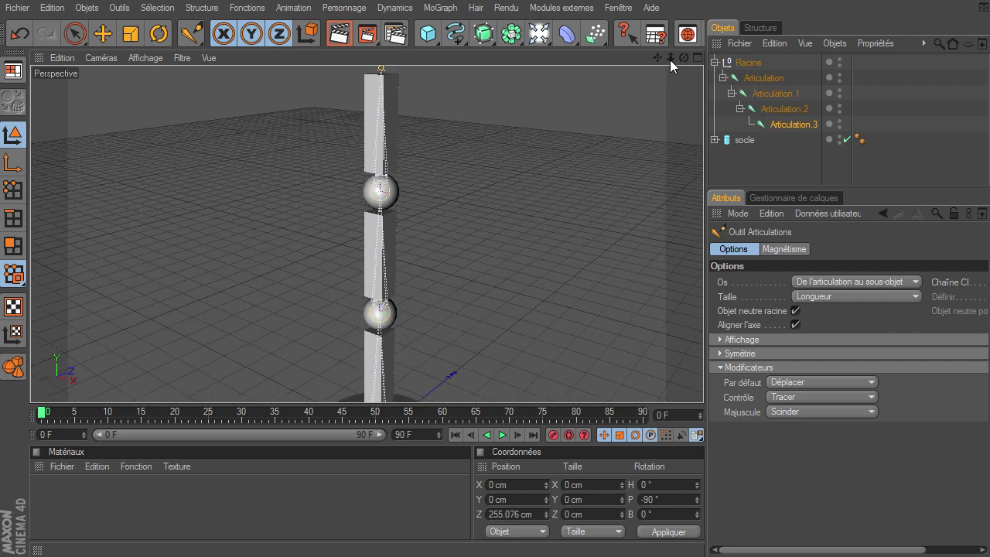
pyautogui.moveTo(666, 59); pyautogui.dragTo(704, 383)
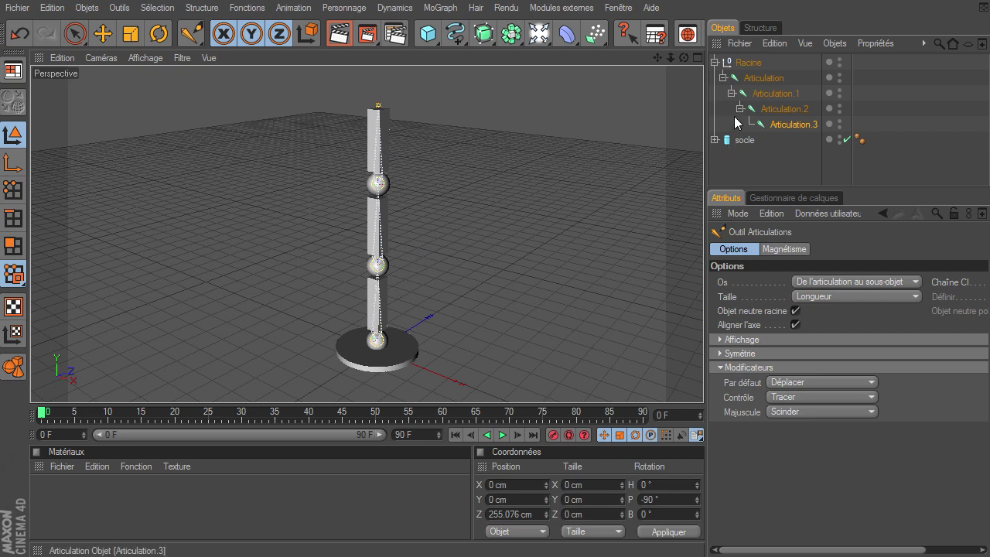
pyautogui.click(761, 79)
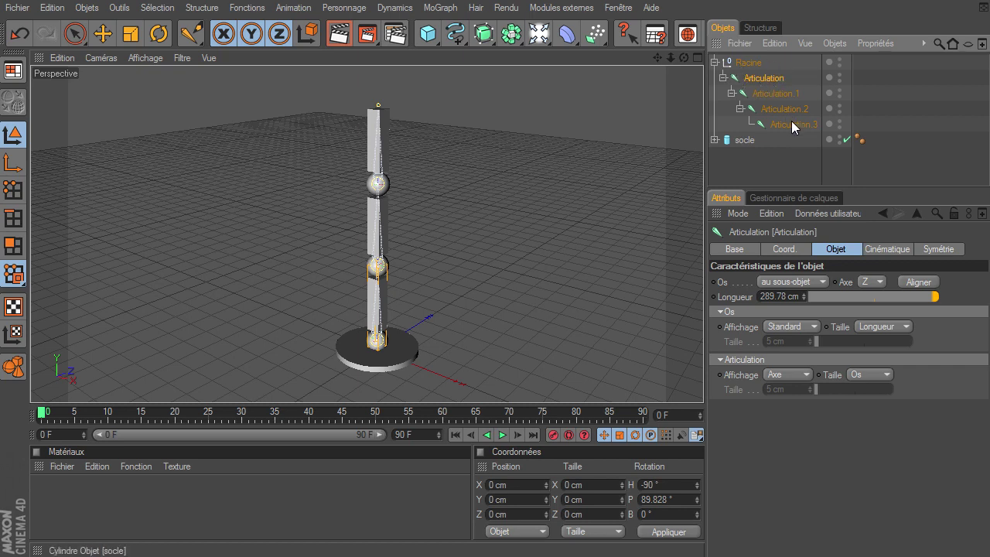
# Add an IK tag to the root joint Articulation
pyautogui.rightClick(737, 78)
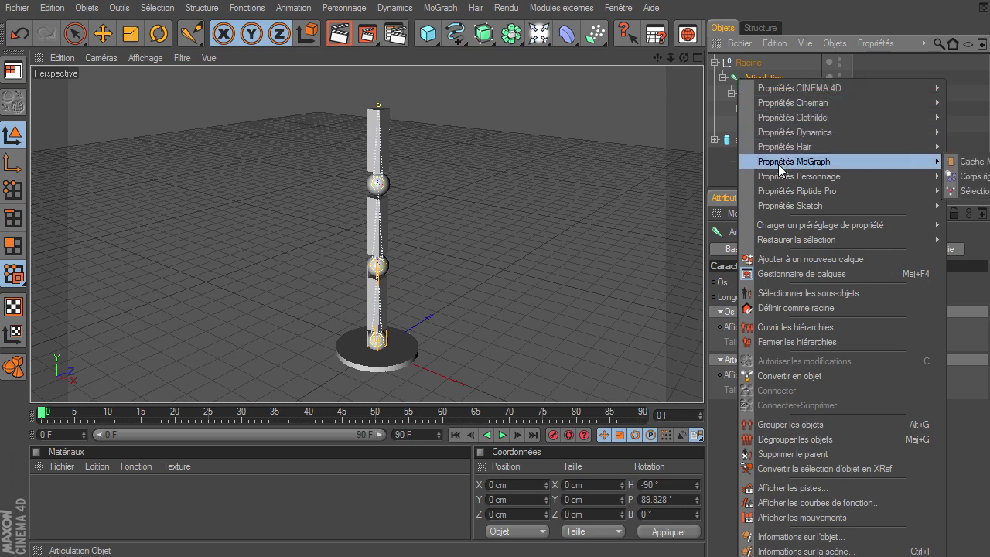
pyautogui.moveTo(799, 177)
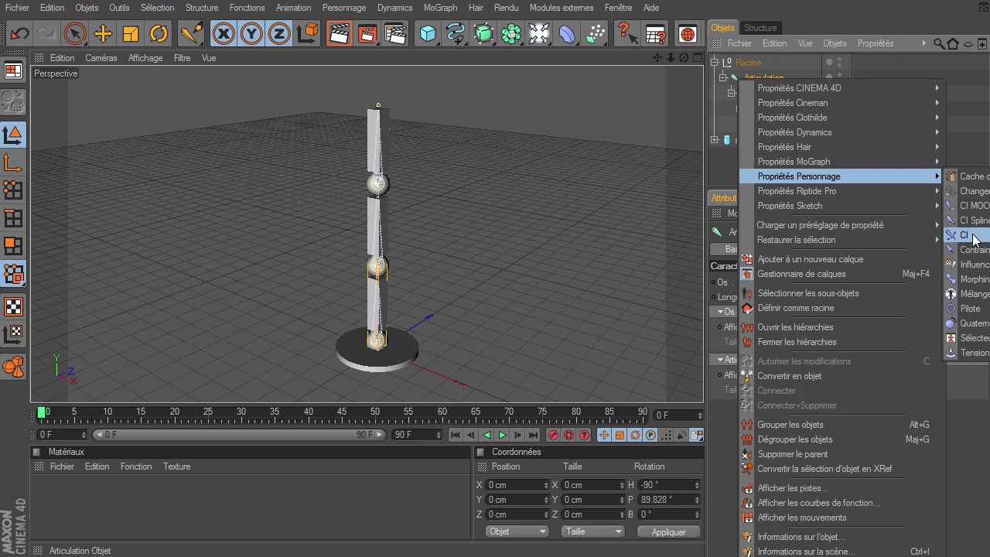
pyautogui.click(973, 234)
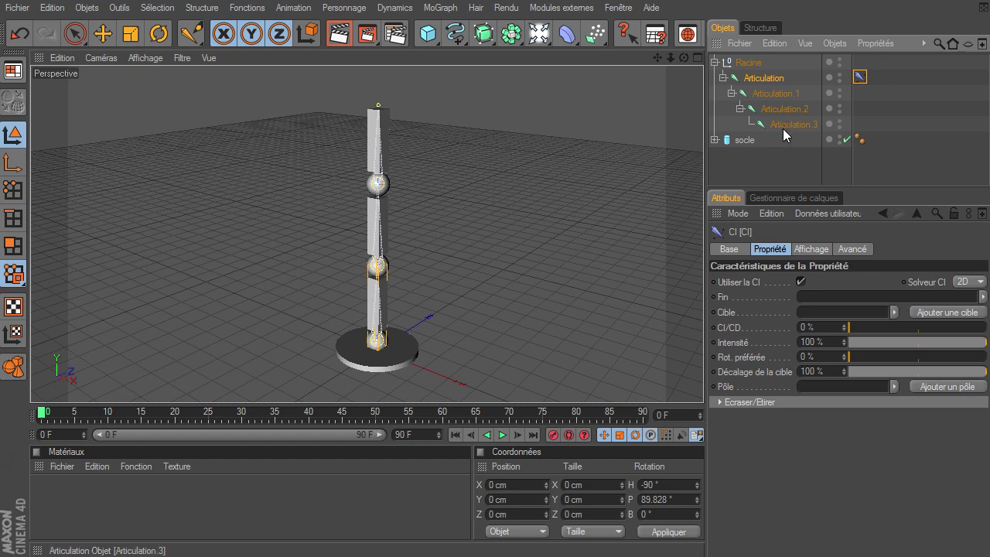
# End the IK chain at Articulation.3 and add target Articulation.3.Cible and pole Articulation.Pôle
pyautogui.moveTo(789, 125); pyautogui.dragTo(835, 298)
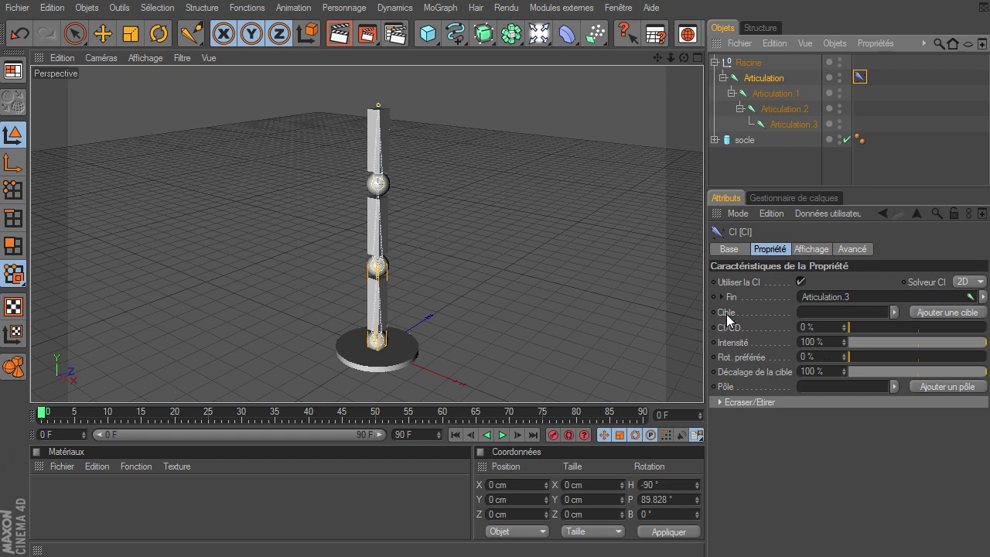
pyautogui.click(922, 312)
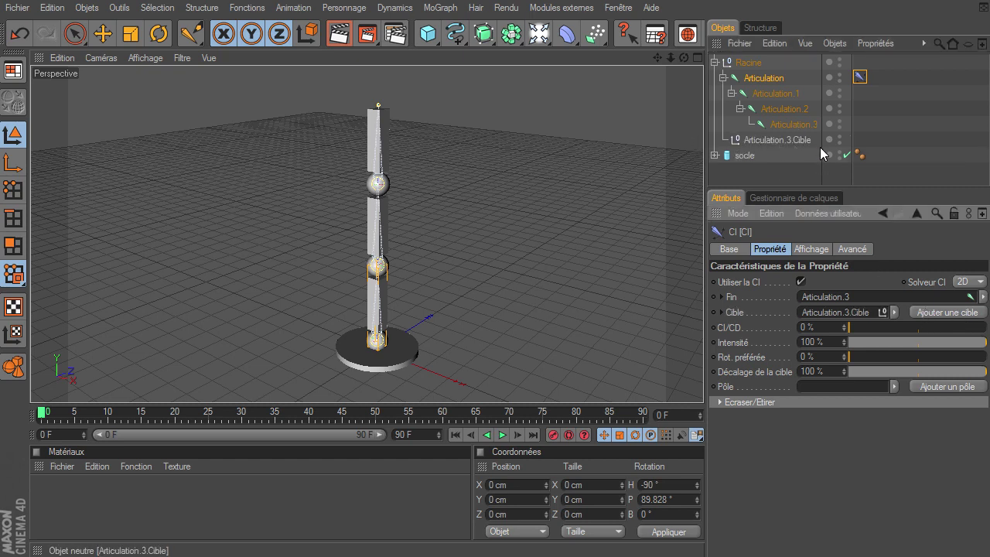
pyautogui.click(935, 385)
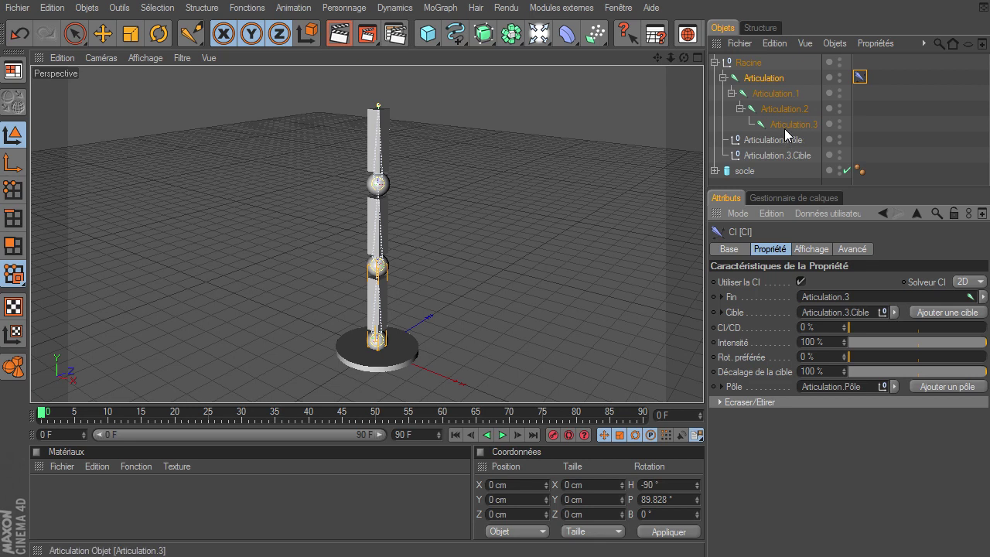
pyautogui.moveTo(755, 187); pyautogui.dragTo(755, 241)
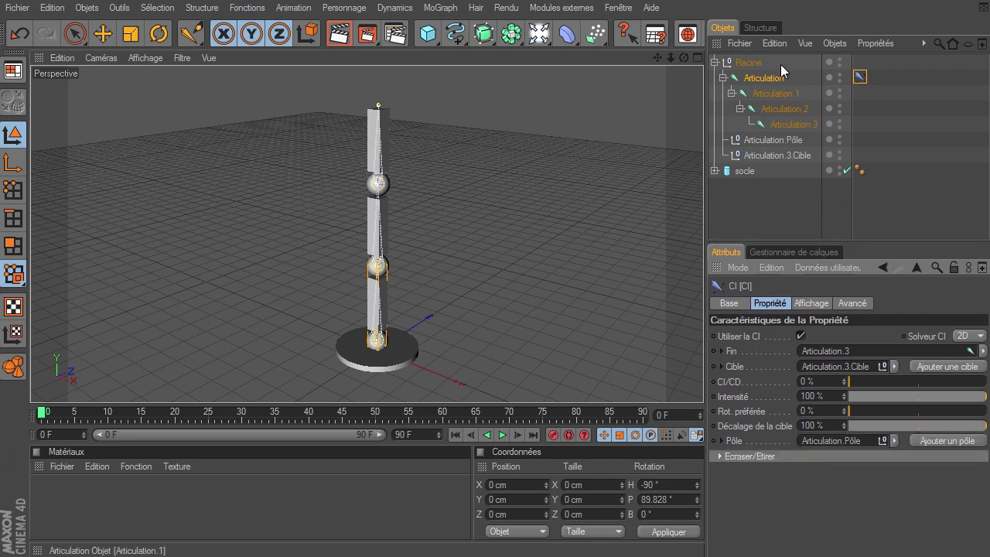
pyautogui.click(780, 155)
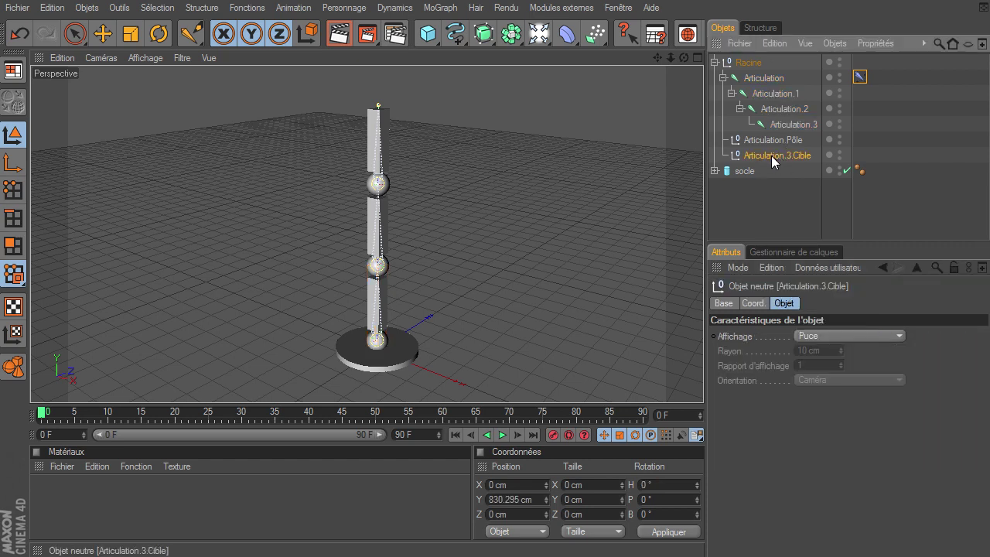
# Test-drag the IK target to bend the arm, then undo the move
pyautogui.click(103, 33)
pyautogui.moveTo(410, 105)
pyautogui.mouseDown()
pyautogui.moveTo(376, 71)
pyautogui.moveTo(705, 384)
pyautogui.moveTo(426, 169)
pyautogui.mouseUp()
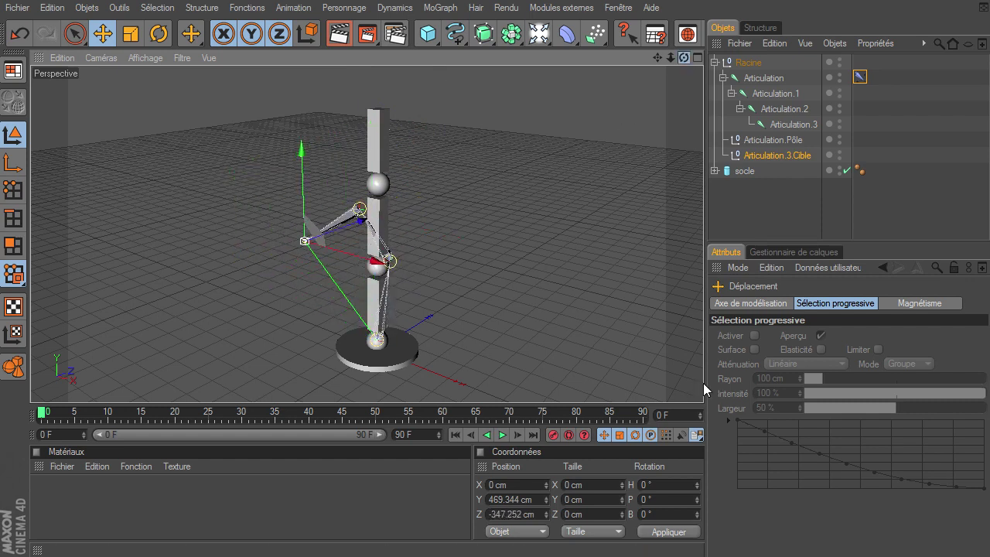
pyautogui.moveTo(683, 58); pyautogui.dragTo(504, 247)
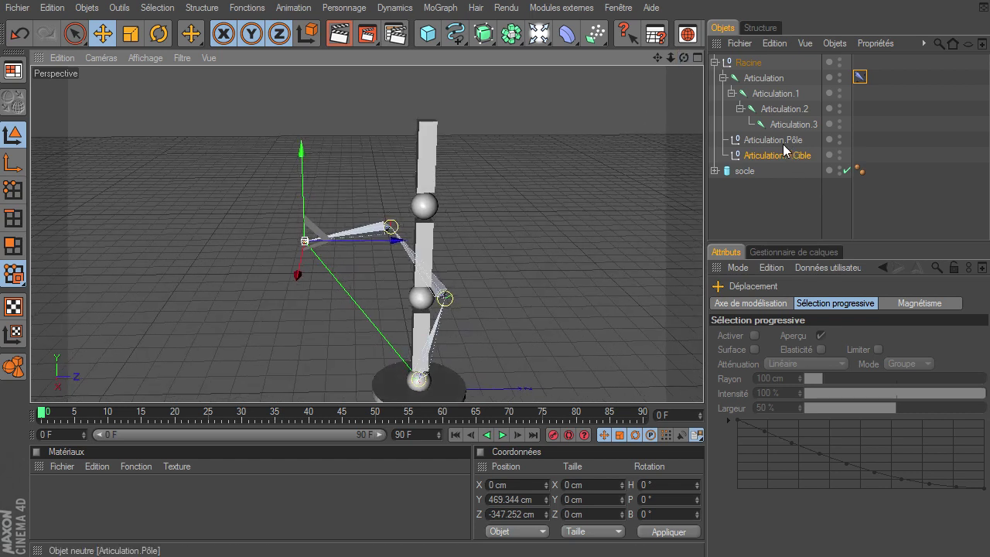
pyautogui.hotkey('ctrl', 'z')
pyautogui.hotkey('ctrl', 'z')
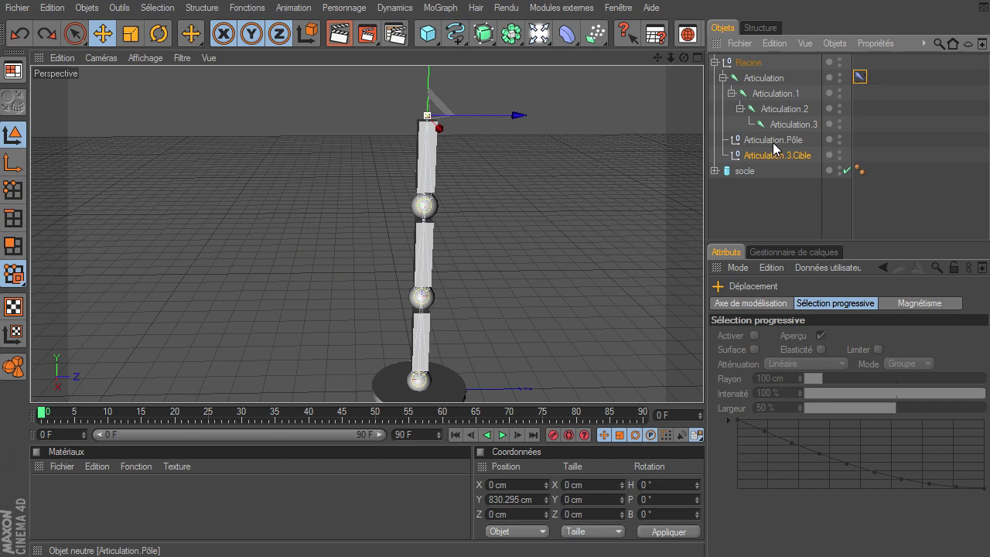
# Move Articulation.Pôle out along Z to Y 289.779 cm, Z 649.564 cm
pyautogui.scroll(-5, 703, 383)
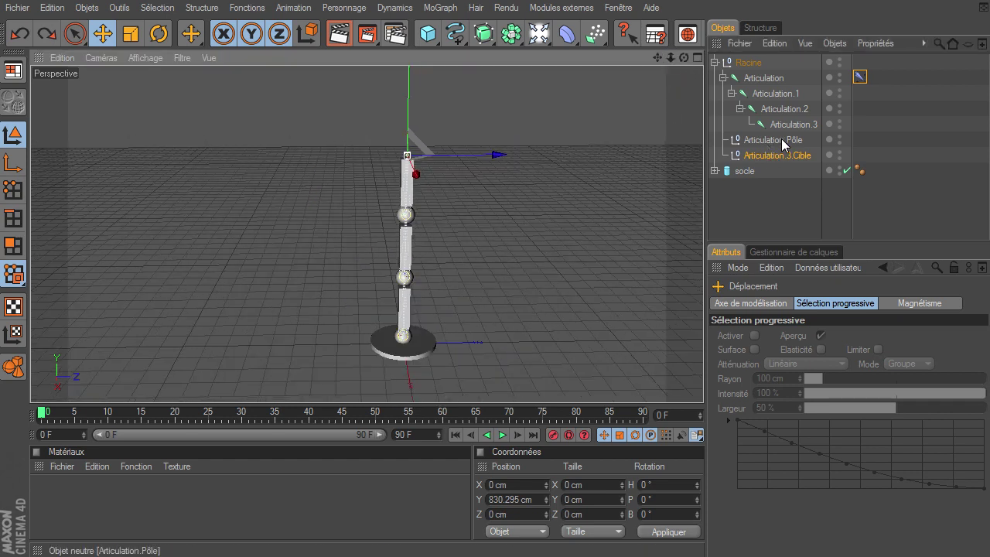
pyautogui.click(774, 140)
pyautogui.moveTo(474, 267)
pyautogui.mouseDown()
pyautogui.moveTo(704, 389)
pyautogui.moveTo(447, 258)
pyautogui.mouseUp()
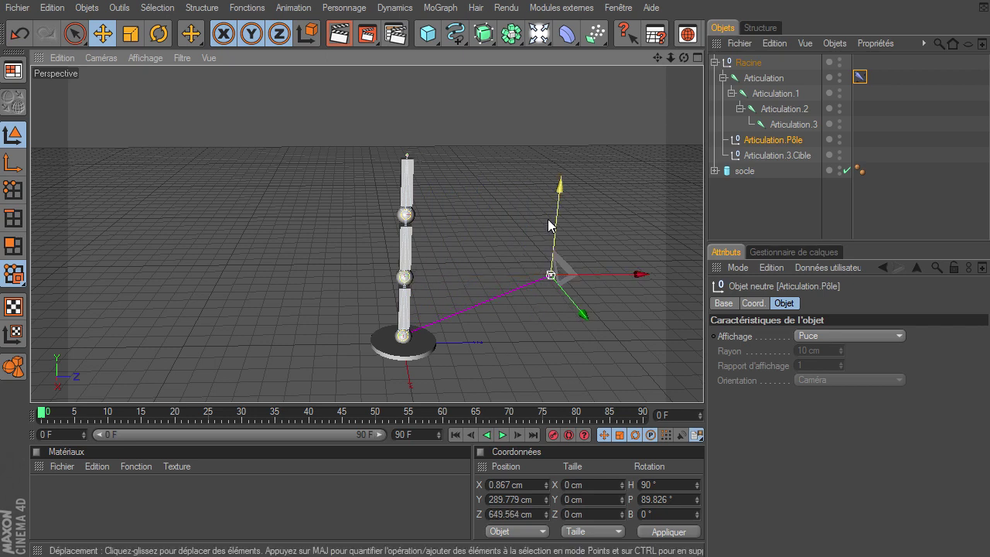
pyautogui.moveTo(684, 57)
pyautogui.mouseDown()
pyautogui.moveTo(703, 383)
pyautogui.moveTo(676, 92)
pyautogui.mouseUp()
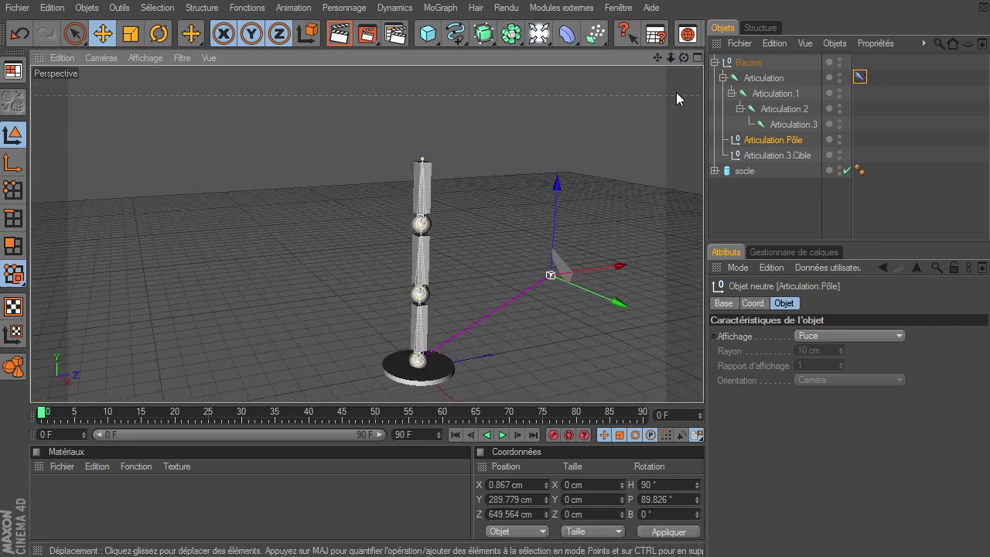
pyautogui.click(791, 208)
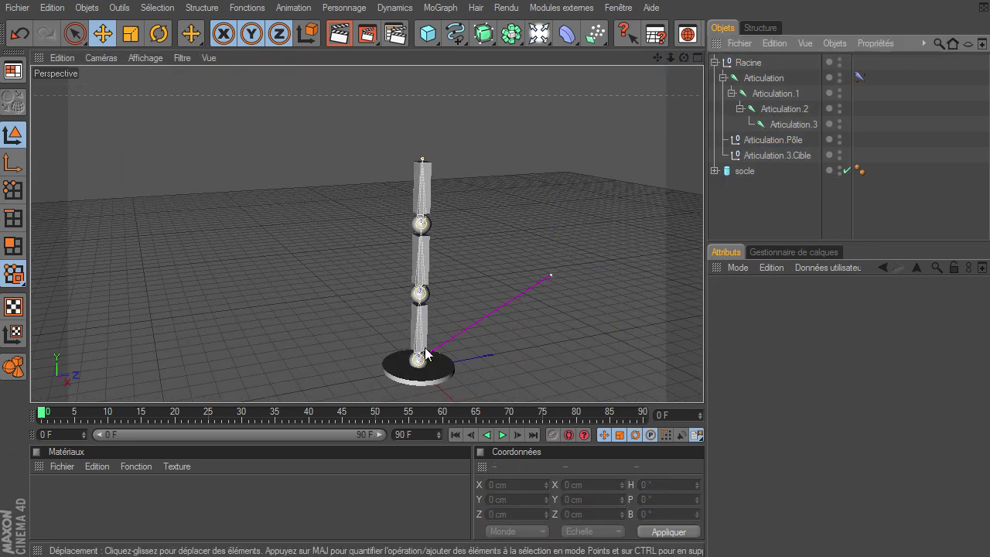
# Nest the Racine null and its joint chain under socle
pyautogui.click(716, 171)
pyautogui.moveTo(749, 242); pyautogui.dragTo(751, 334)
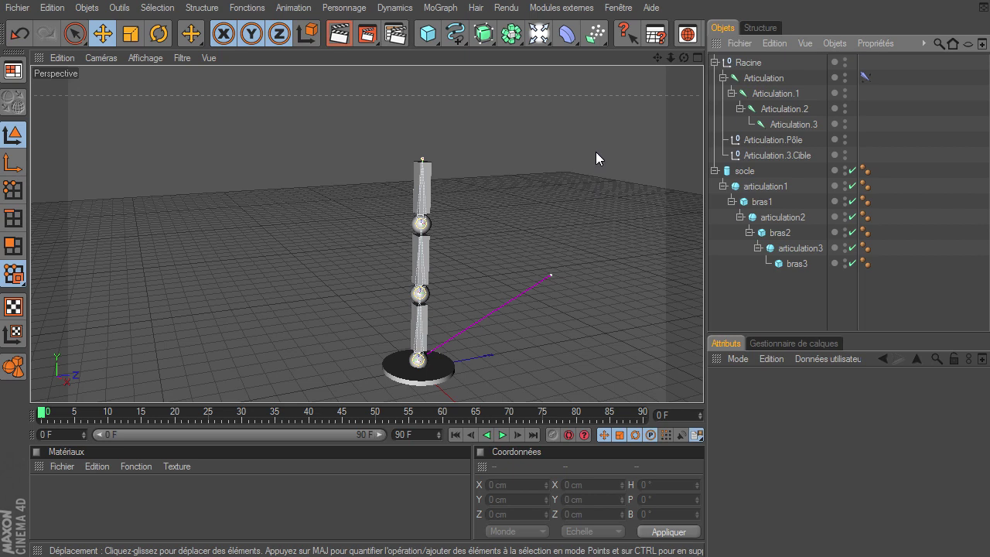
pyautogui.click(744, 171)
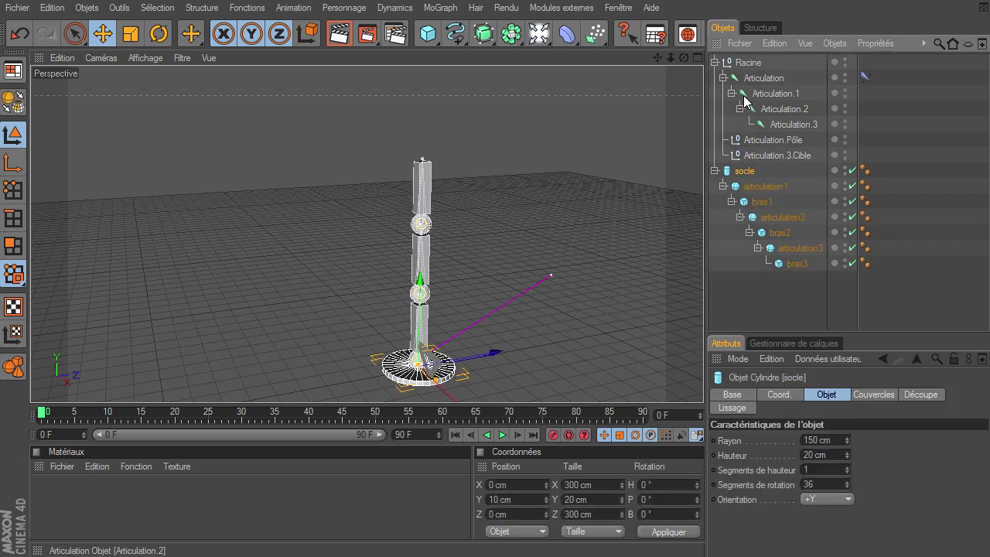
pyautogui.click(747, 65)
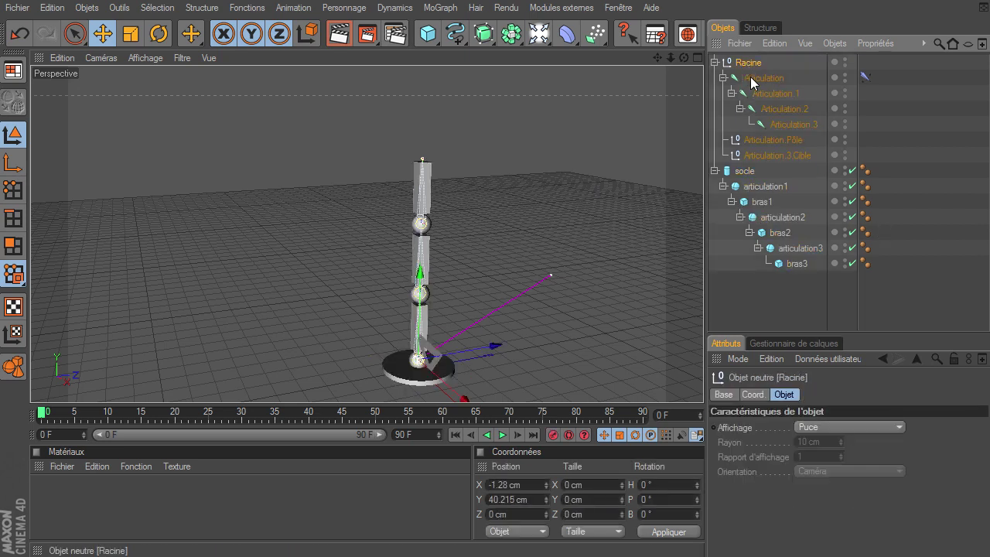
pyautogui.moveTo(748, 65); pyautogui.dragTo(751, 173)
# Parent articulation1 and its arm bras1 under the joint Articulation
pyautogui.click(782, 96)
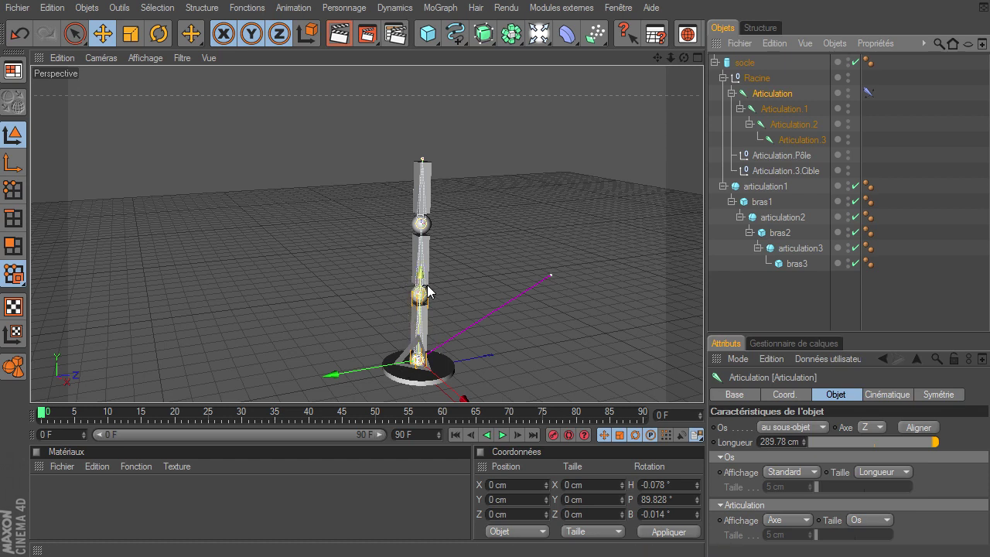
pyautogui.click(765, 188)
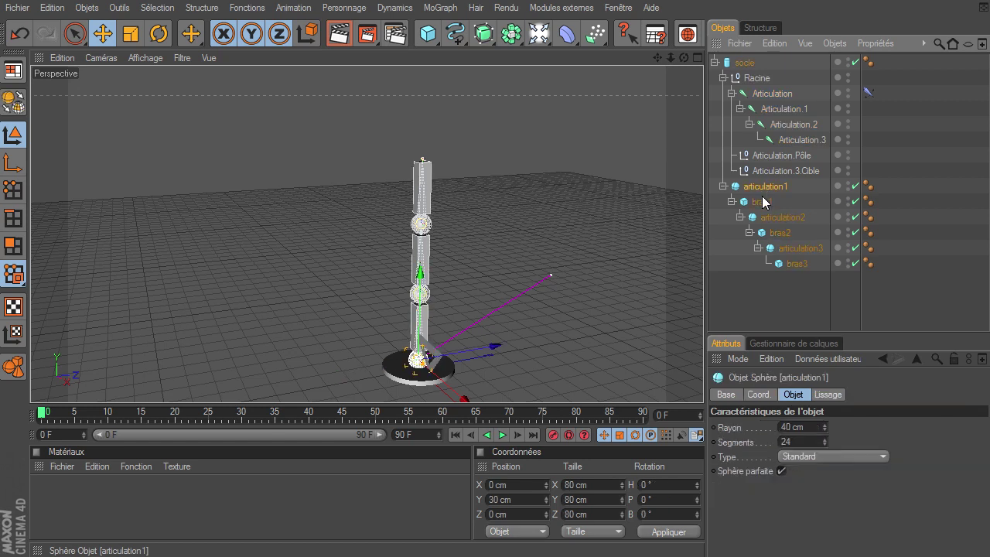
pyautogui.click(765, 196)
pyautogui.click(769, 187)
pyautogui.moveTo(764, 187); pyautogui.dragTo(783, 97)
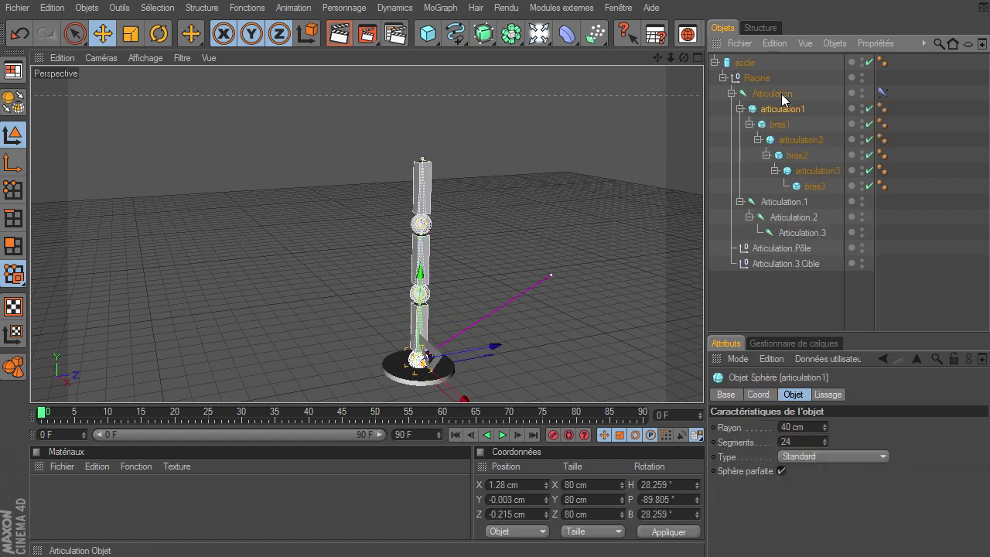
# Parent articulation2 under Articulation.1 and articulation3 with bras3 under Articulation.2
pyautogui.click(776, 204)
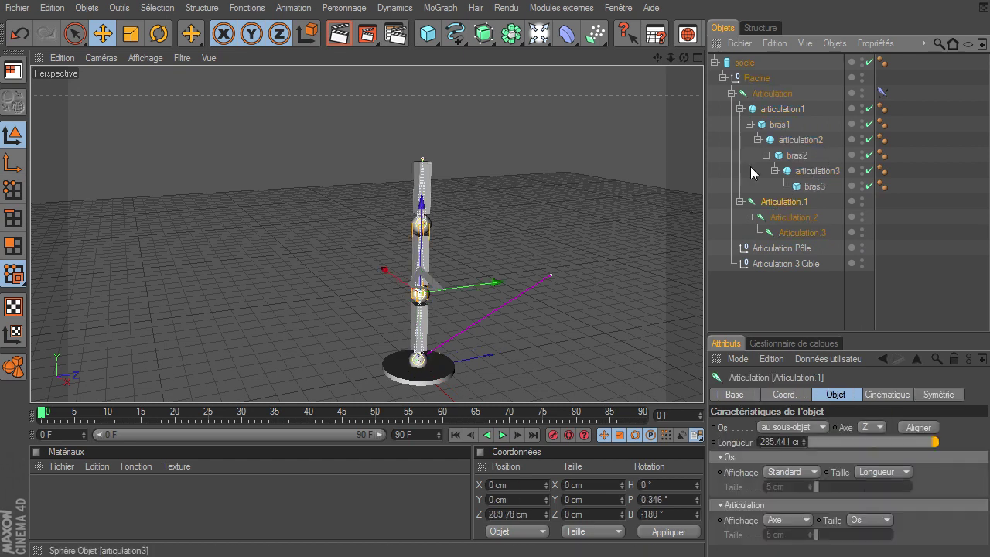
pyautogui.click(799, 140)
pyautogui.moveTo(787, 205); pyautogui.dragTo(788, 205)
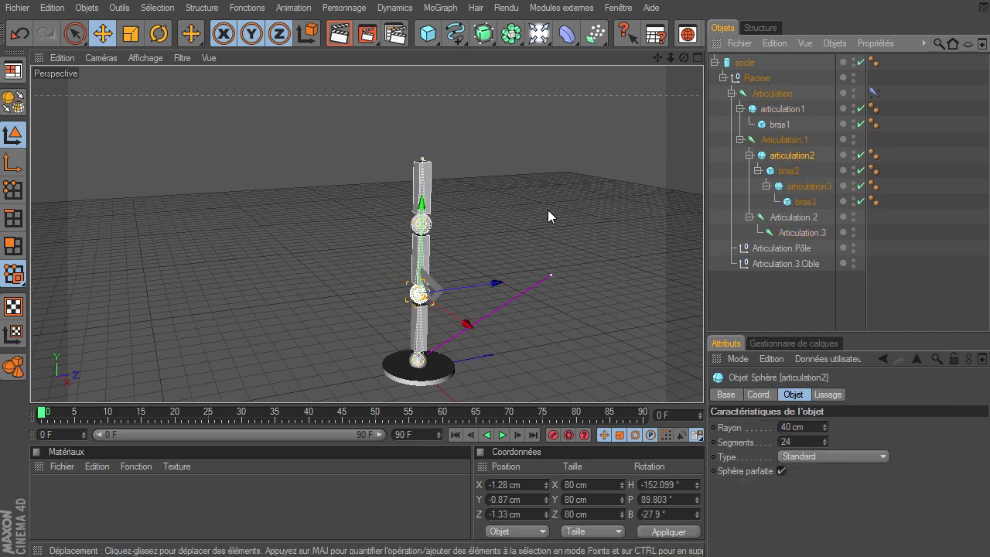
pyautogui.click(798, 219)
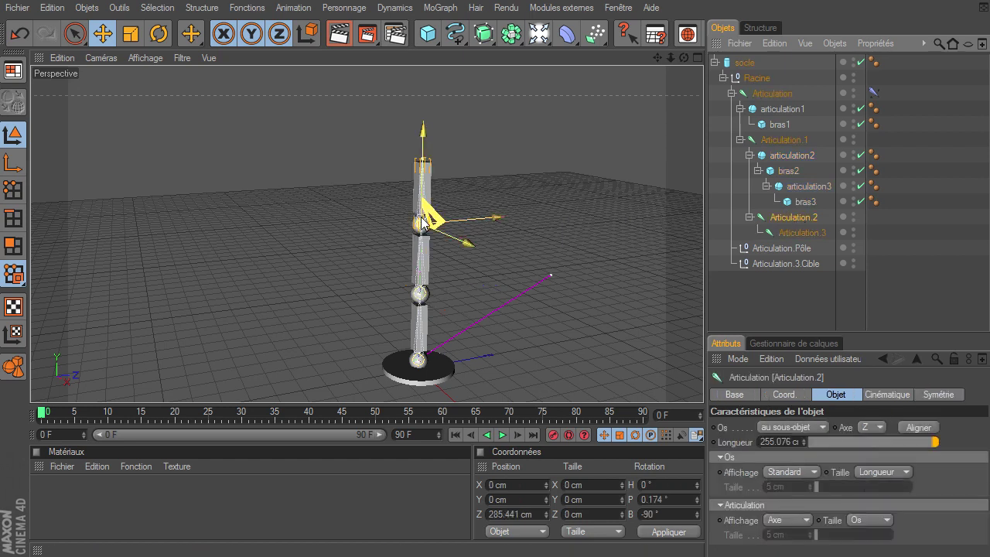
pyautogui.click(806, 186)
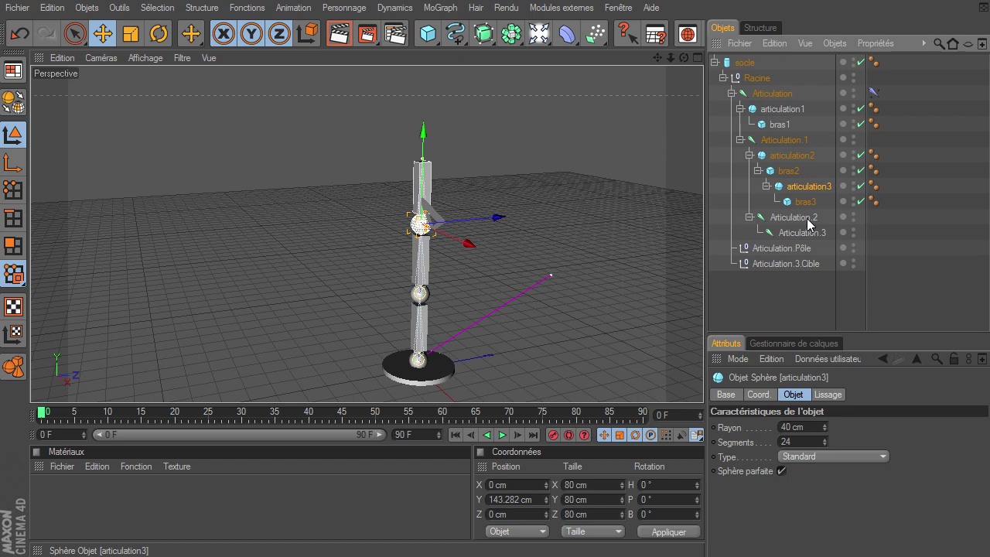
pyautogui.moveTo(807, 218); pyautogui.dragTo(807, 218)
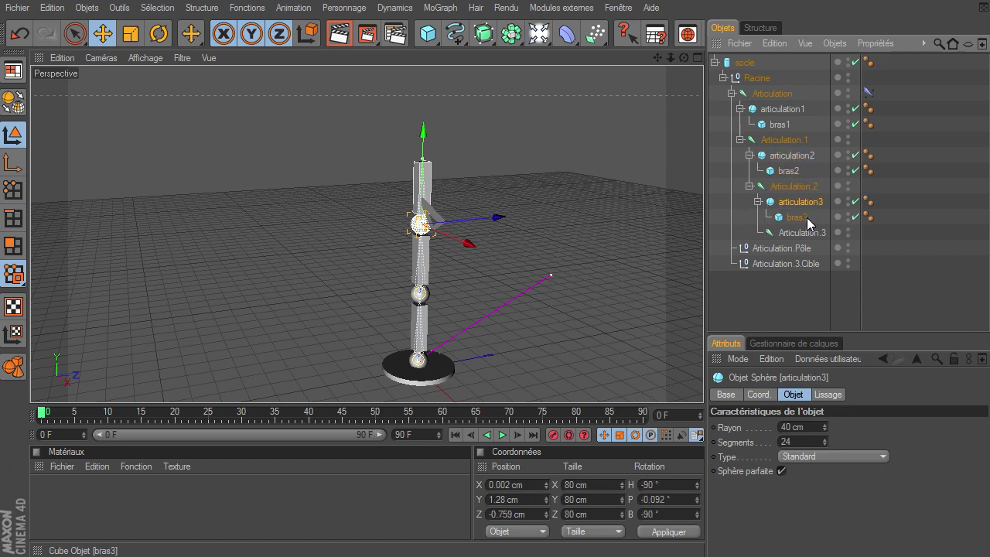
pyautogui.click(731, 94)
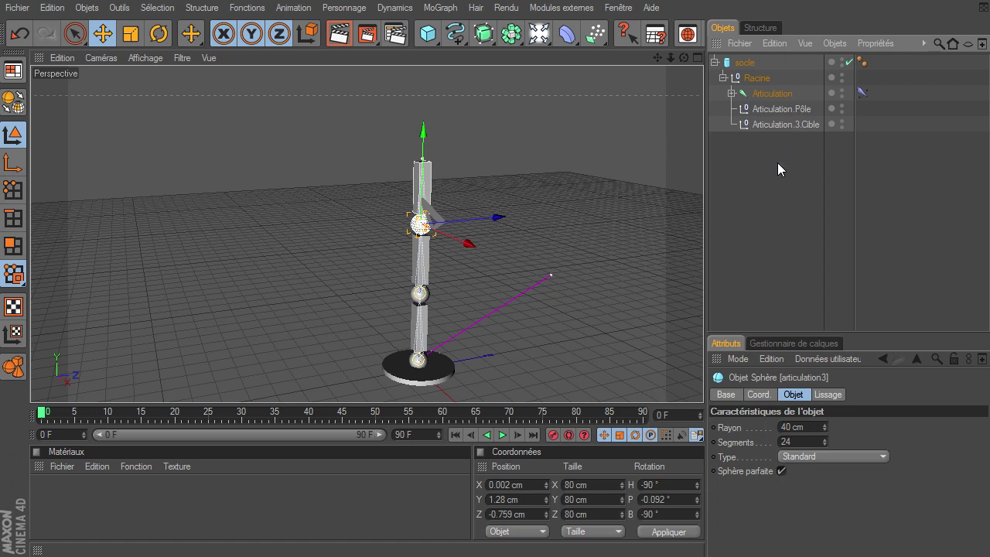
# Move the IK target and pole out of the hierarchy to the top level
pyautogui.moveTo(788, 128)
pyautogui.mouseDown()
pyautogui.moveTo(793, 108)
pyautogui.moveTo(779, 206)
pyautogui.mouseUp()
pyautogui.click(715, 65)
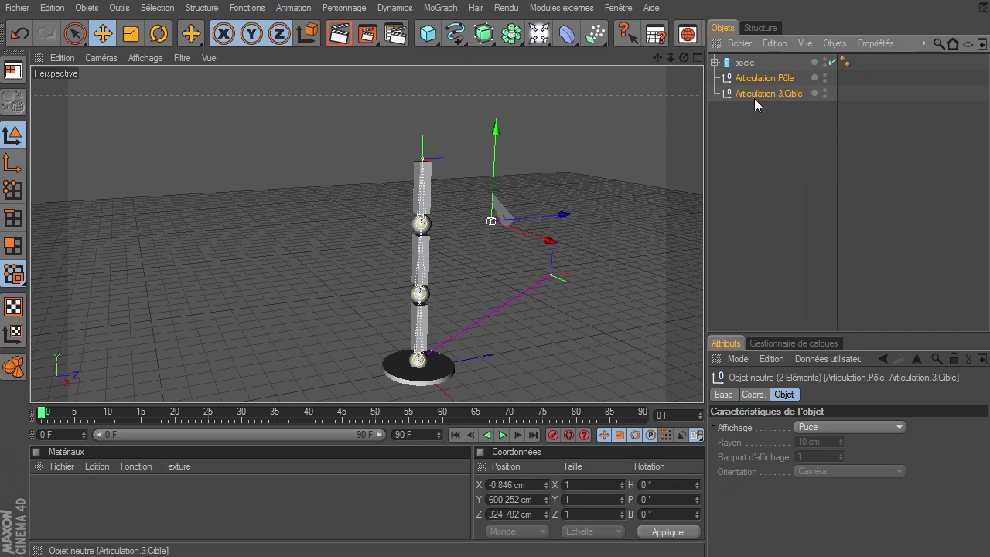
pyautogui.click(763, 133)
pyautogui.click(771, 94)
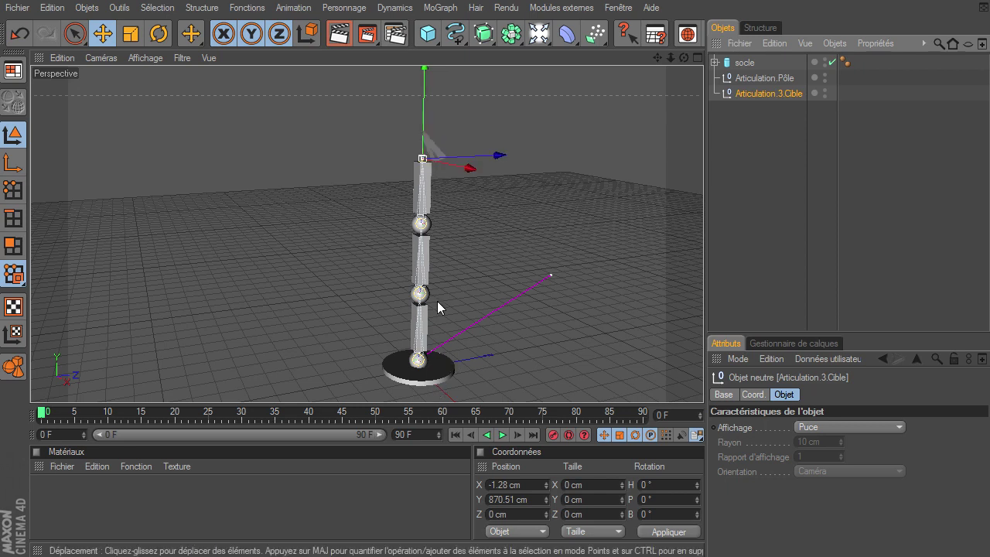
pyautogui.click(755, 77)
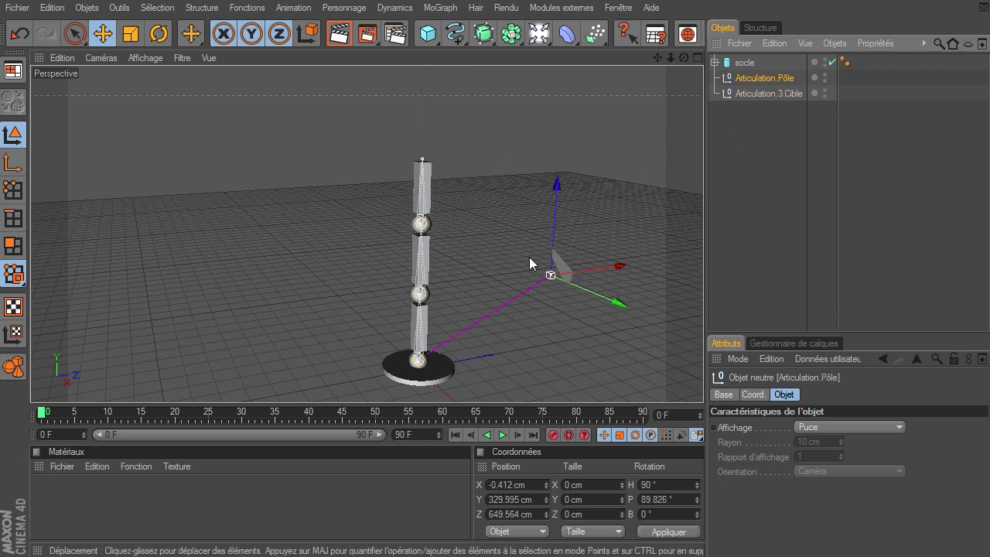
# Drag Articulation.3.Cible to Y 31.595 cm, Z -318.899 cm to fold the arm
pyautogui.moveTo(669, 58); pyautogui.dragTo(699, 75)
pyautogui.click(755, 91)
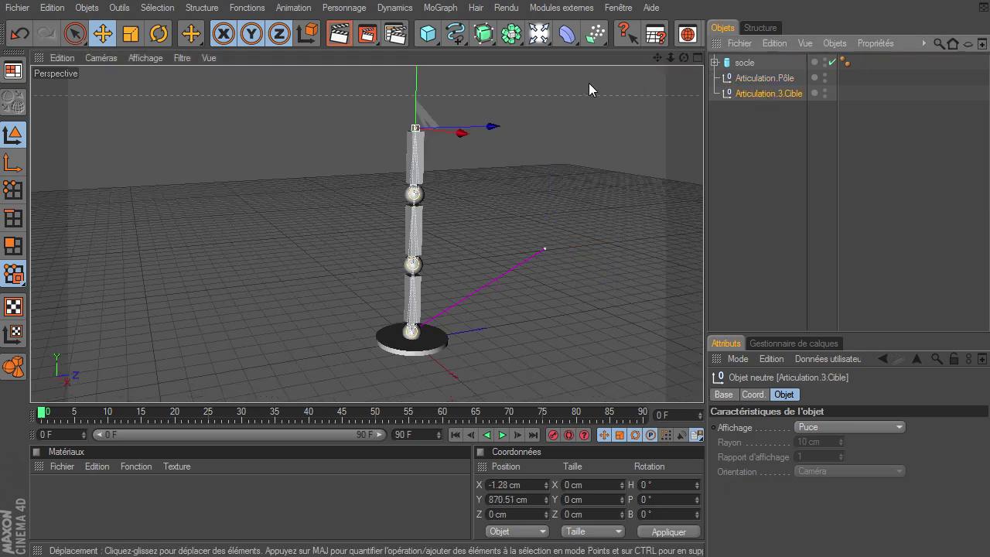
pyautogui.moveTo(495, 126)
pyautogui.mouseDown()
pyautogui.moveTo(697, 385)
pyautogui.moveTo(466, 146)
pyautogui.mouseUp()
pyautogui.moveTo(271, 72); pyautogui.dragTo(704, 384)
pyautogui.moveTo(337, 345)
pyautogui.mouseDown()
pyautogui.moveTo(702, 386)
pyautogui.moveTo(336, 345)
pyautogui.mouseUp()
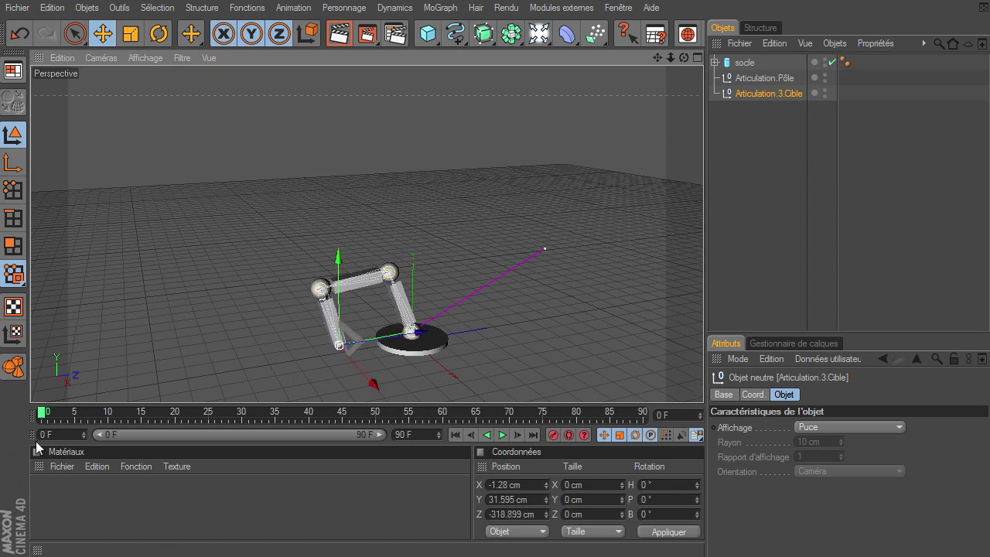
# Record IK target position keys at frame 0 and, after raising it, frame 20
pyautogui.moveTo(45, 420); pyautogui.dragTo(52, 417)
pyautogui.click(44, 419)
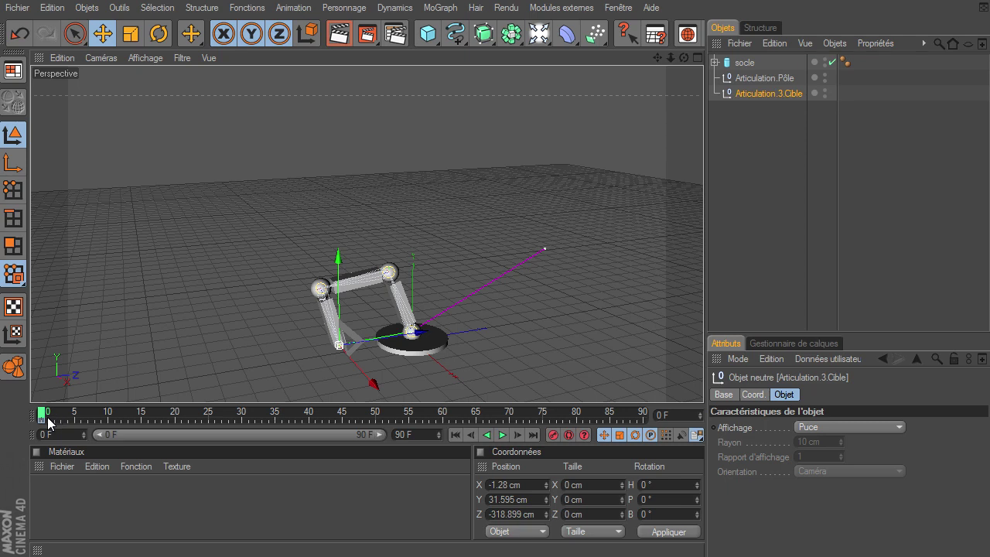
pyautogui.click(554, 436)
pyautogui.moveTo(83, 418); pyautogui.dragTo(177, 417)
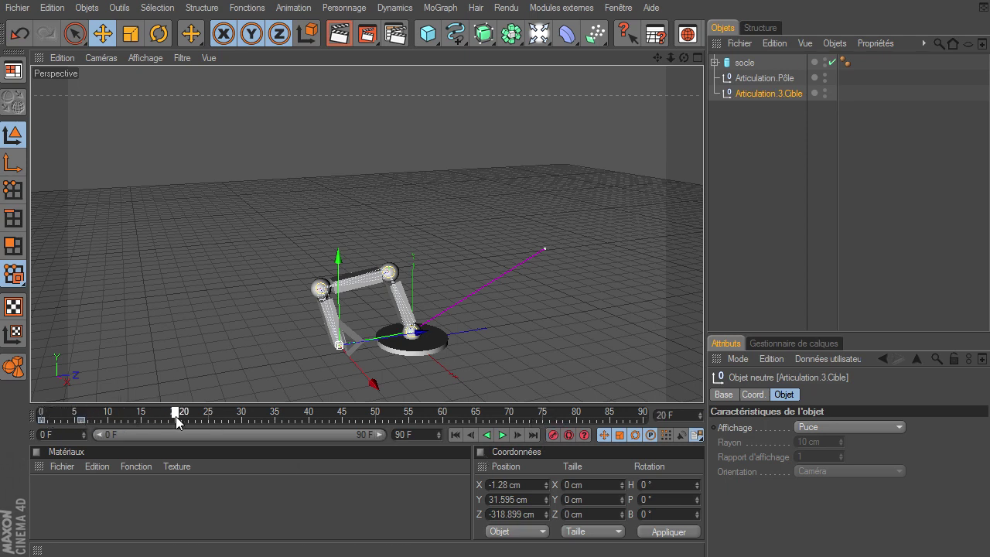
pyautogui.moveTo(339, 344)
pyautogui.mouseDown()
pyautogui.moveTo(703, 383)
pyautogui.moveTo(361, 378)
pyautogui.mouseUp()
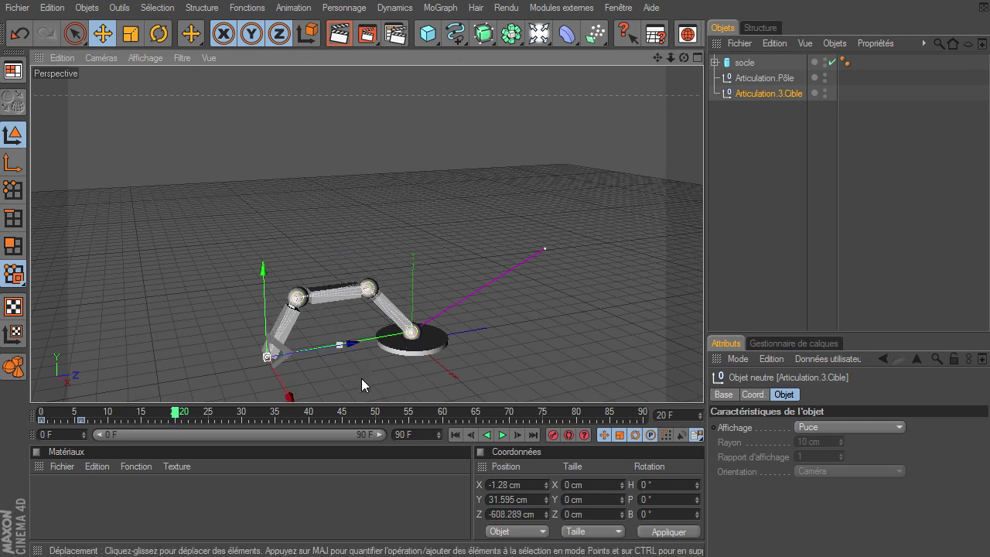
pyautogui.moveTo(271, 325); pyautogui.dragTo(281, 267)
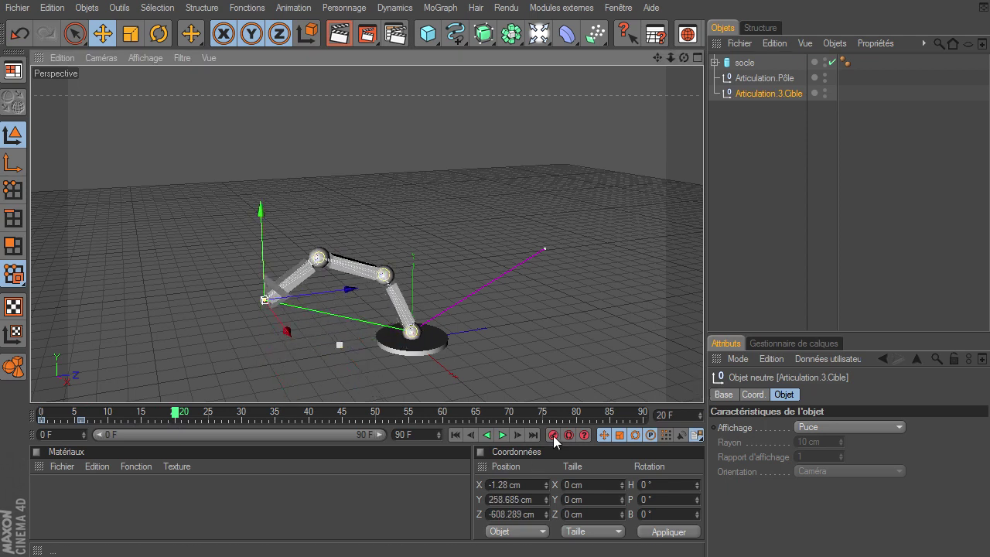
pyautogui.click(343, 414)
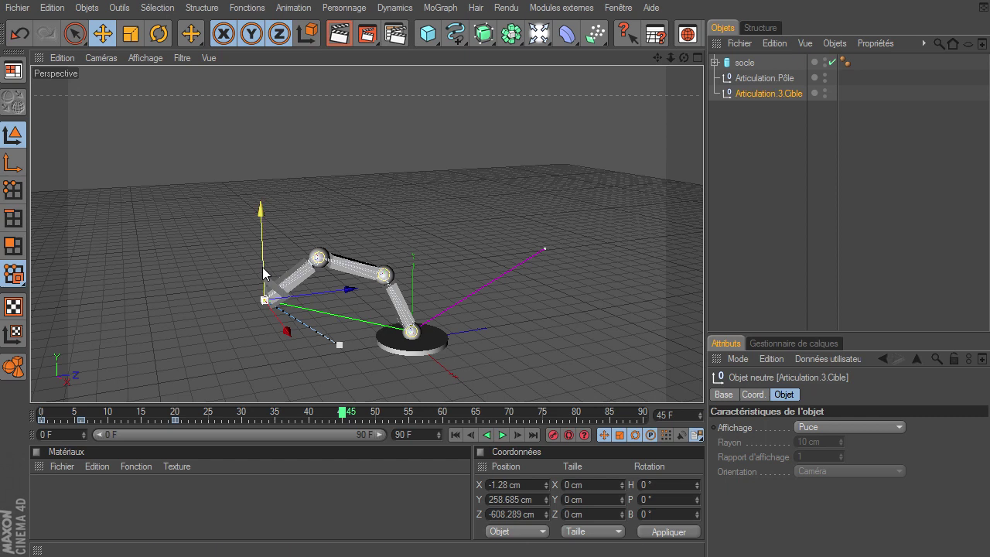
# Record target keys at frame 45 and, with it lowered, frame 63, then rewind
pyautogui.moveTo(262, 267); pyautogui.dragTo(705, 381)
pyautogui.moveTo(265, 232)
pyautogui.mouseDown()
pyautogui.moveTo(367, 212)
pyautogui.moveTo(704, 383)
pyautogui.mouseUp()
pyautogui.click(553, 435)
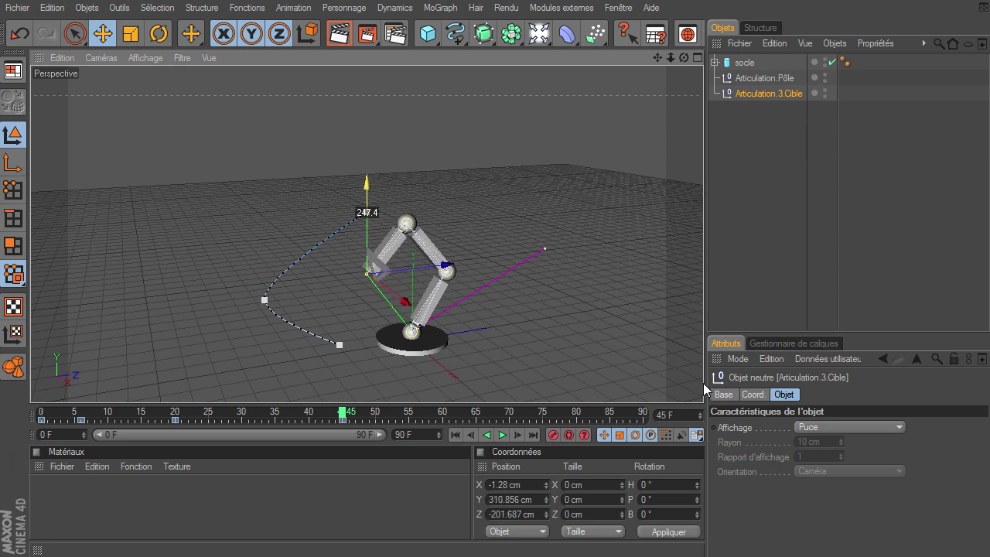
pyautogui.click(463, 411)
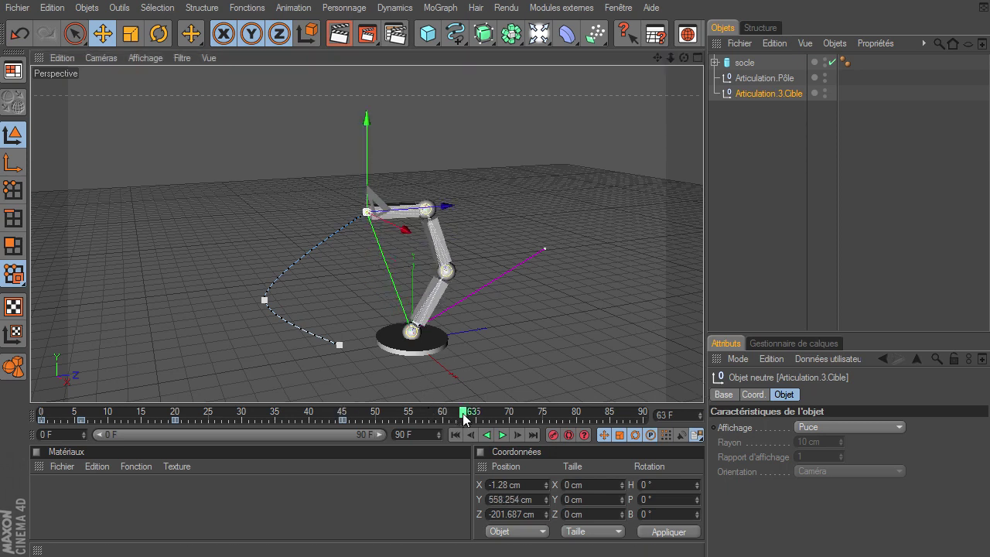
pyautogui.moveTo(365, 167); pyautogui.dragTo(703, 383)
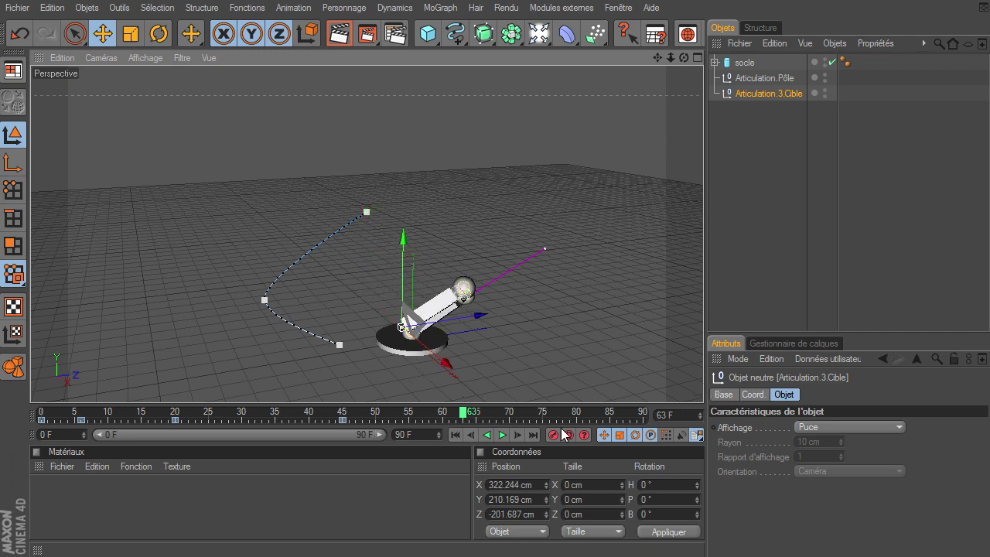
pyautogui.click(553, 435)
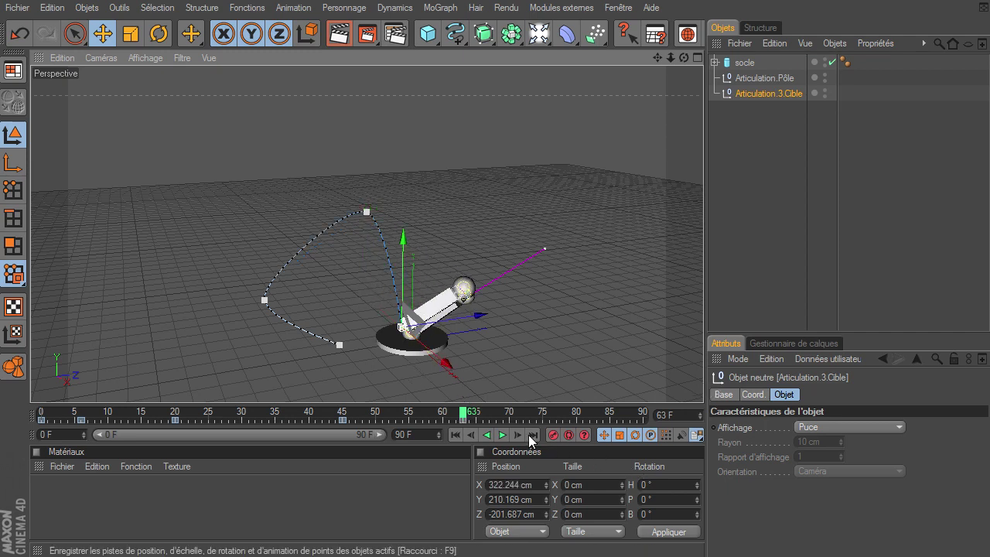
pyautogui.click(457, 435)
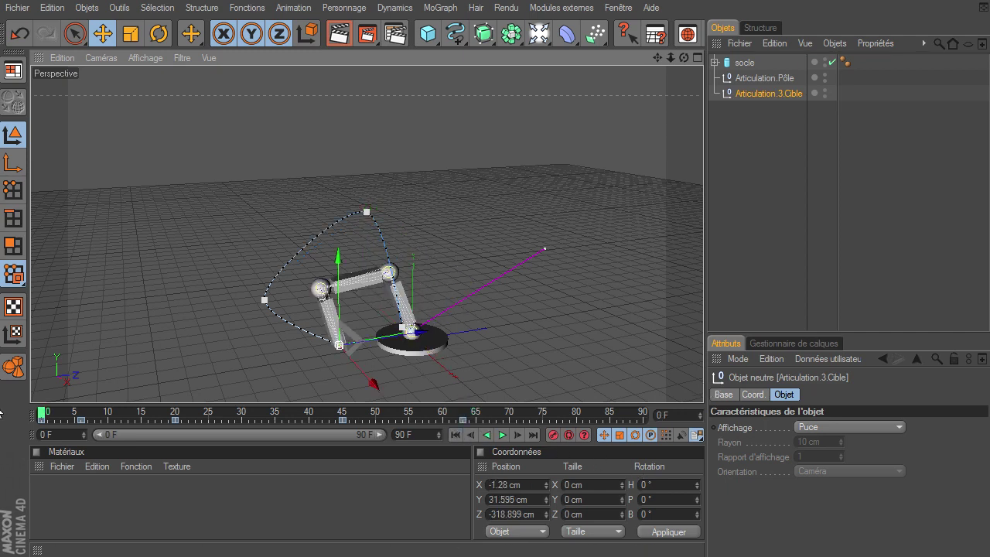
# Key Articulation.Pôle, then swing it far sideways along X by frame 58
pyautogui.click(758, 77)
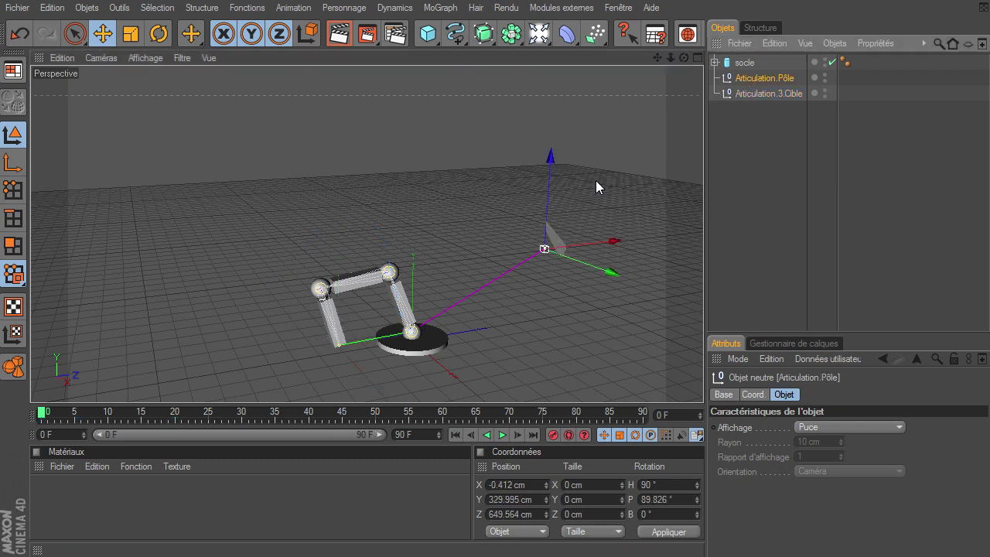
pyautogui.click(553, 435)
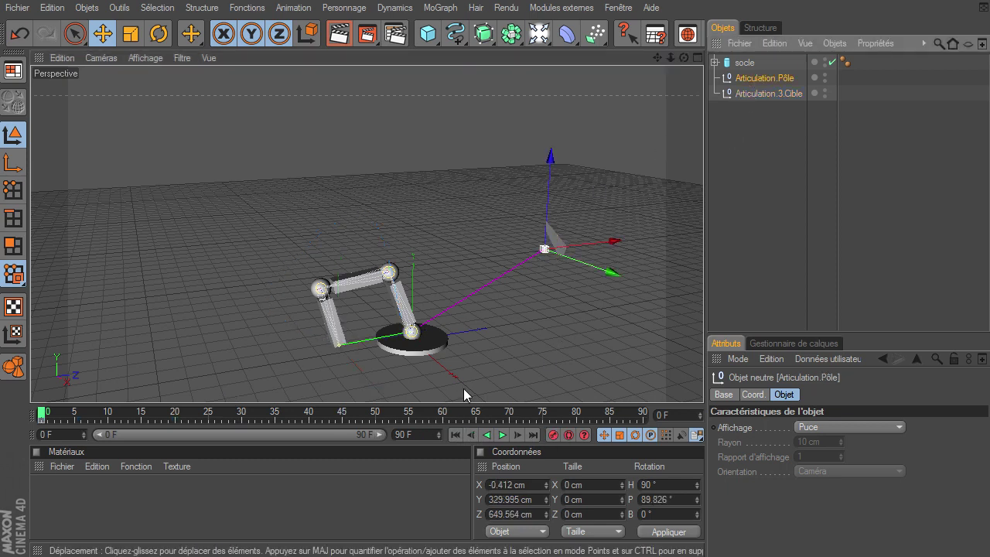
pyautogui.moveTo(401, 415); pyautogui.dragTo(396, 413)
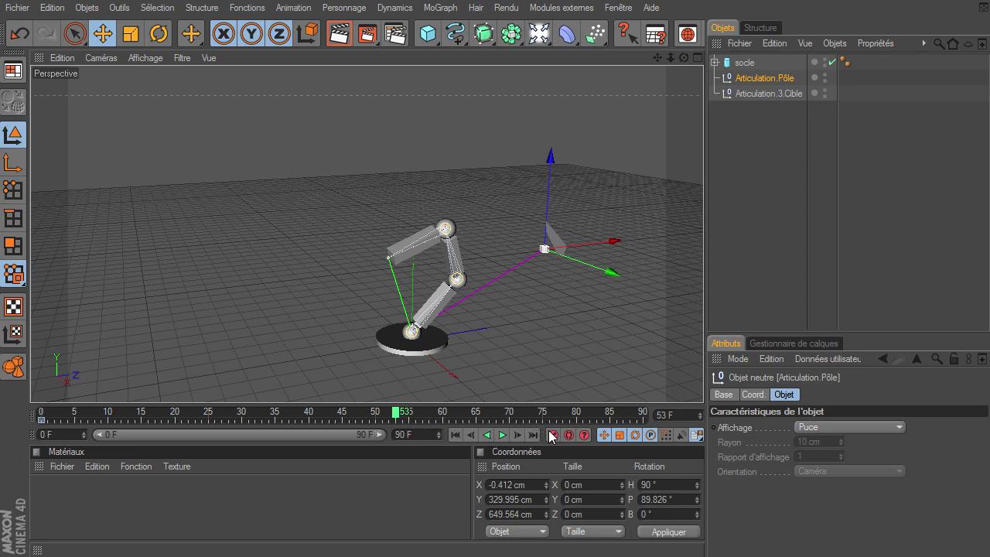
pyautogui.moveTo(424, 416)
pyautogui.mouseDown()
pyautogui.moveTo(414, 412)
pyautogui.moveTo(429, 415)
pyautogui.mouseUp()
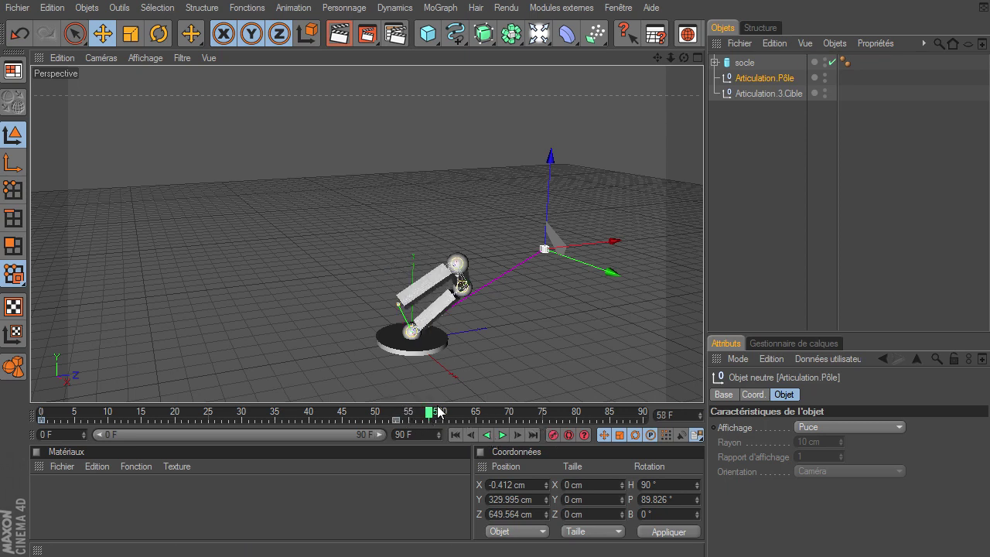
pyautogui.moveTo(611, 273); pyautogui.dragTo(703, 382)
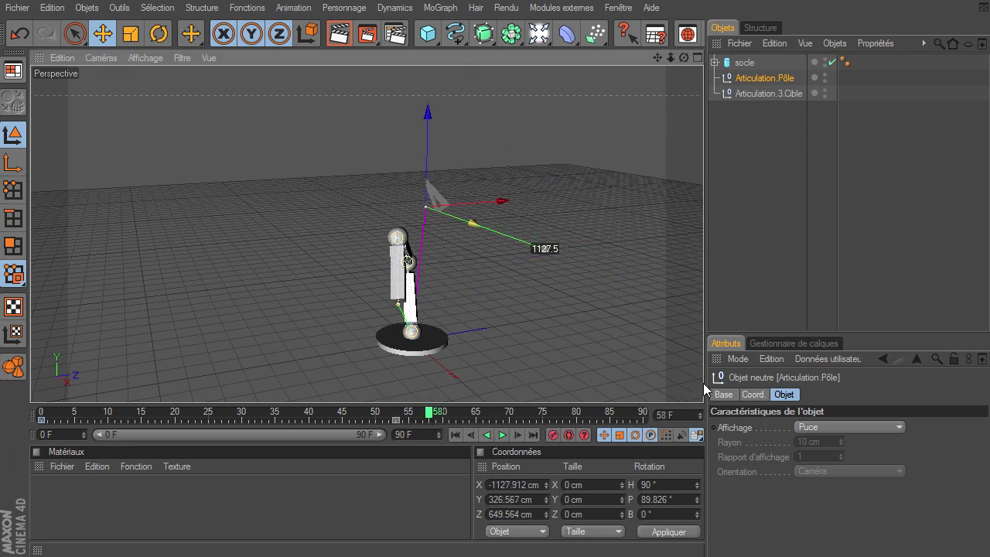
pyautogui.moveTo(513, 201); pyautogui.dragTo(504, 210)
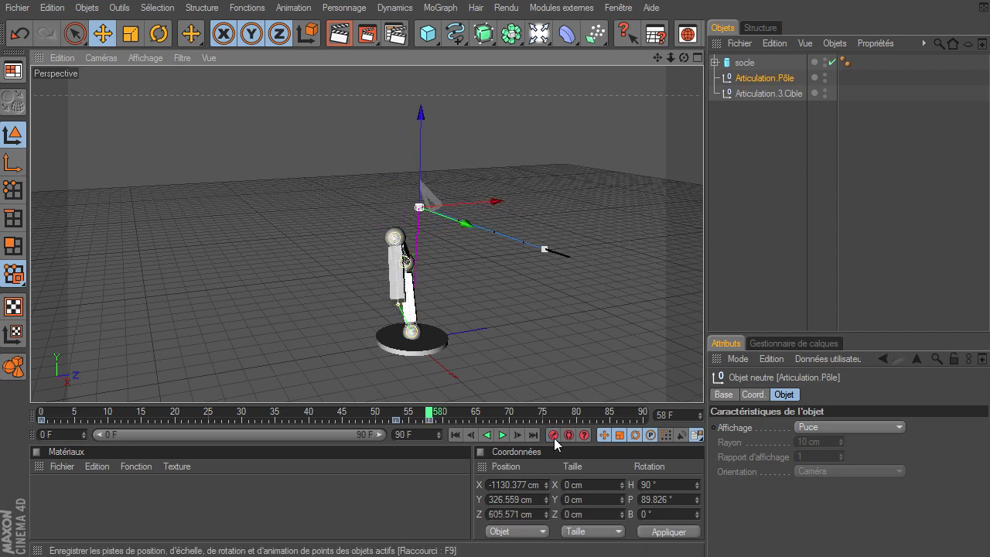
pyautogui.click(456, 435)
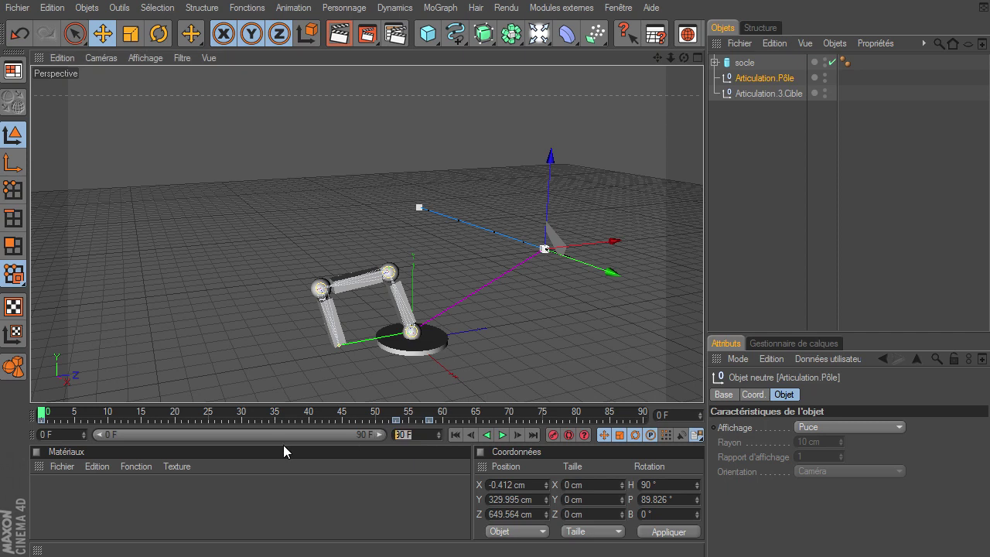
# Set the end frame to 70 and play back the arm's IK motion
pyautogui.write('7')
pyautogui.press('Return')
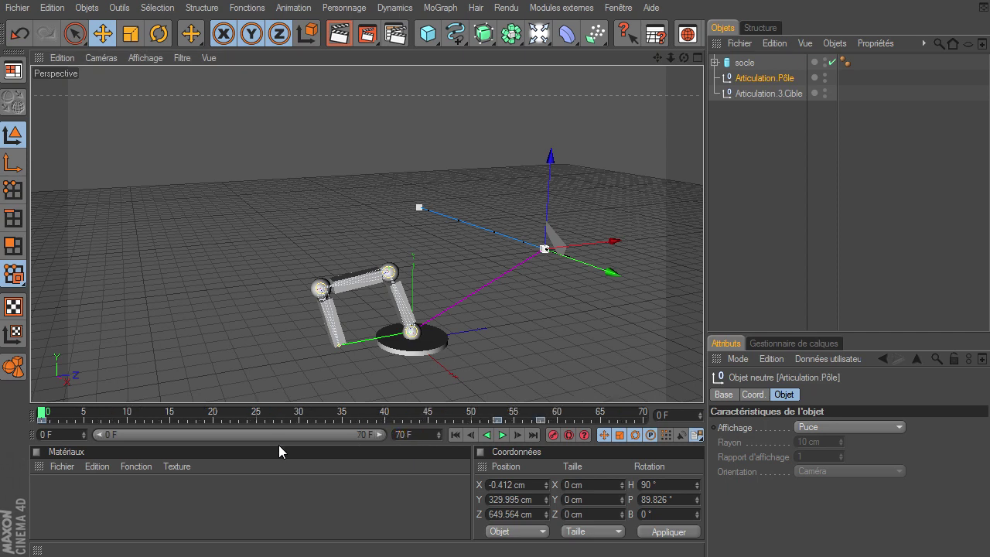
pyautogui.click(503, 436)
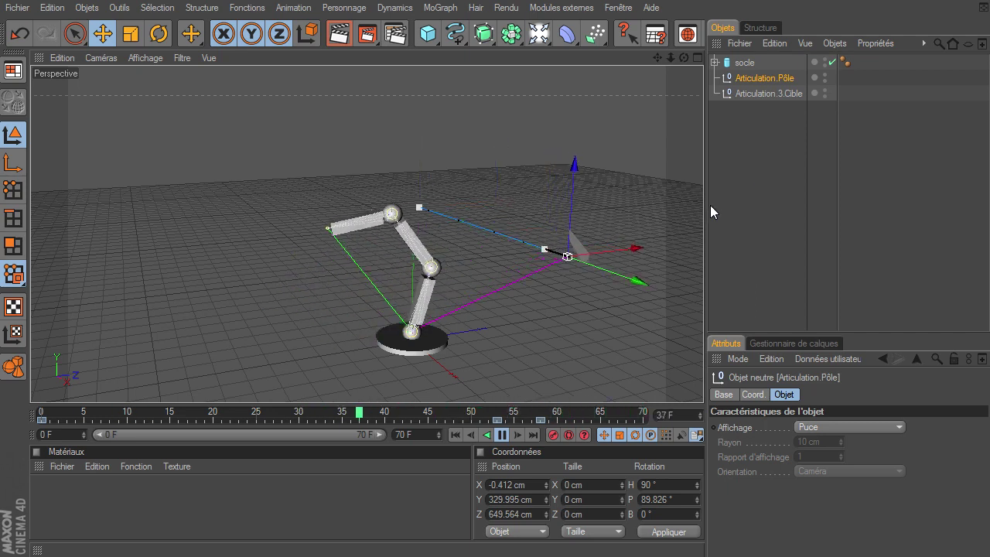
pyautogui.click(502, 435)
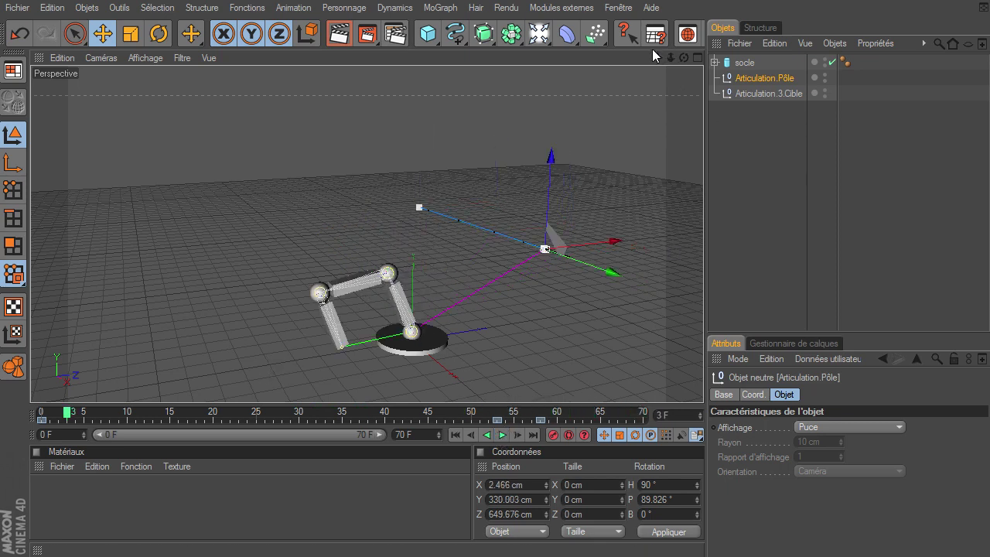
# At frame 3, move Articulation.3.Cible up to X -109.401, Y 273.598, Z -335.76 cm, lifting the arm
pyautogui.moveTo(671, 57); pyautogui.dragTo(673, 58)
pyautogui.keyDown('alt'); pyautogui.moveTo(703, 383); pyautogui.dragTo(387, 257); pyautogui.keyUp('alt')
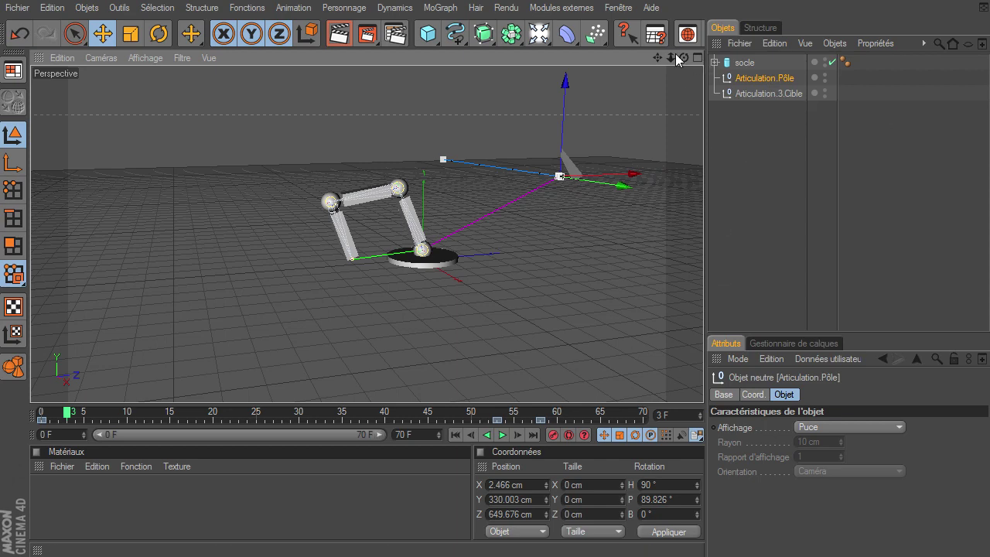
pyautogui.moveTo(684, 58)
pyautogui.mouseDown()
pyautogui.moveTo(703, 383)
pyautogui.moveTo(662, 62)
pyautogui.moveTo(703, 383)
pyautogui.mouseUp()
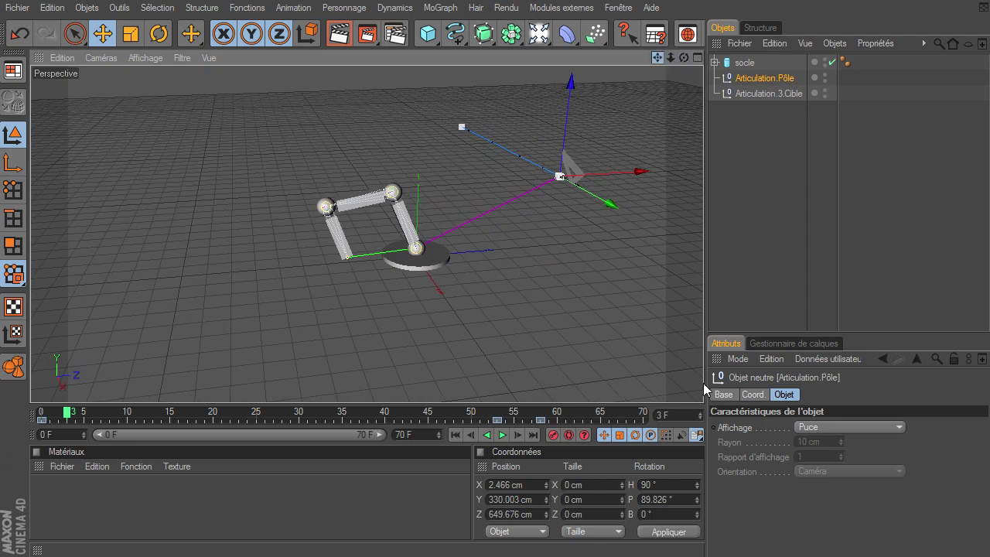
pyautogui.click(773, 94)
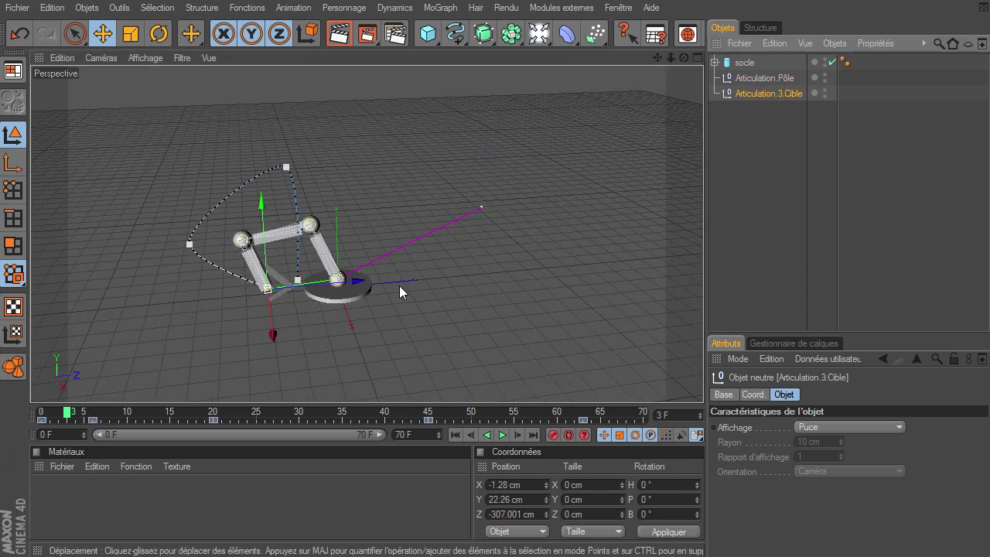
pyautogui.moveTo(399, 285)
pyautogui.mouseDown()
pyautogui.moveTo(710, 381)
pyautogui.moveTo(495, 277)
pyautogui.mouseUp()
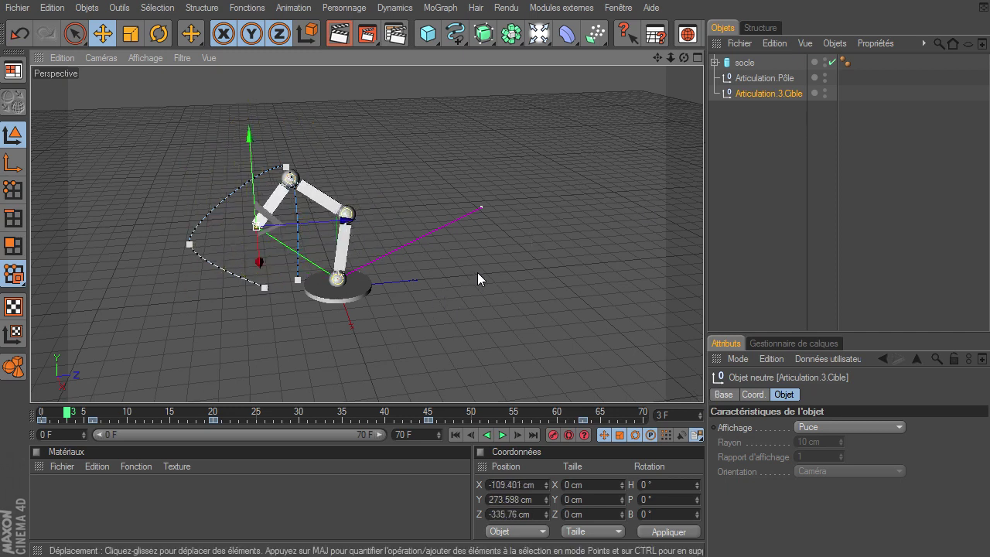
pyautogui.moveTo(684, 58)
pyautogui.mouseDown()
pyautogui.moveTo(704, 383)
pyautogui.moveTo(677, 63)
pyautogui.mouseUp()
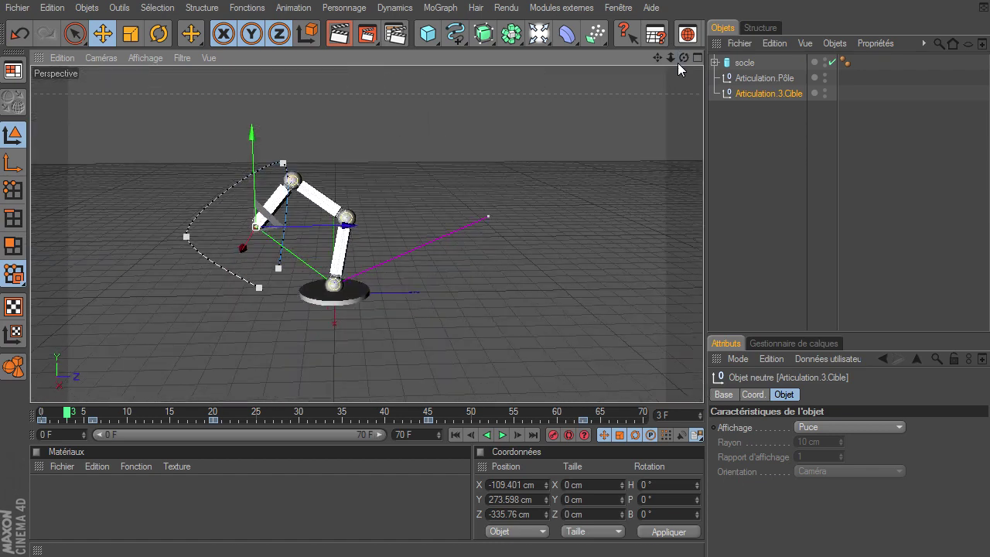